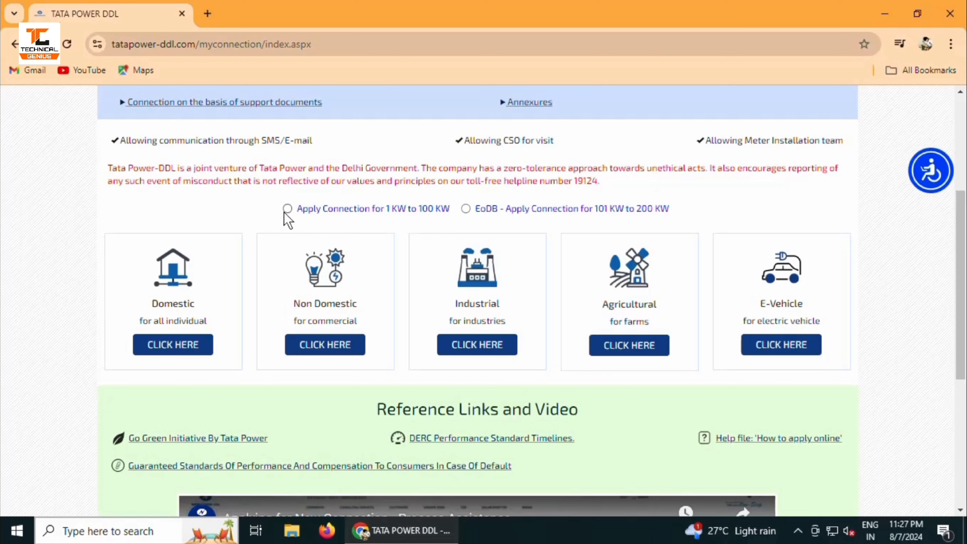
Select the 1 KW to 100 KW connection option and highlight the Domestic, Non Domestic and Industrial categories
left_click(287, 209)
left_click_drag(149, 301, 208, 316)
left_click_drag(281, 301, 357, 303)
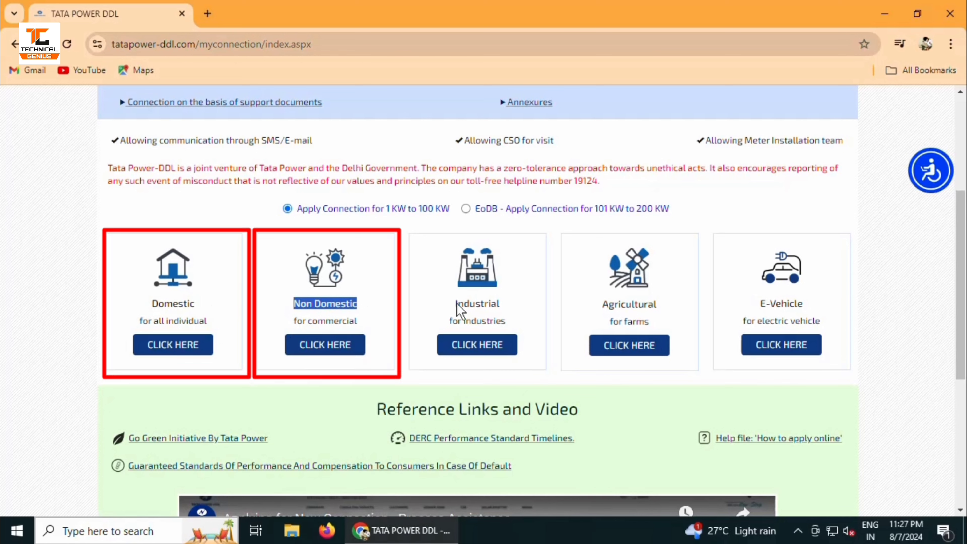
left_click_drag(456, 303, 501, 304)
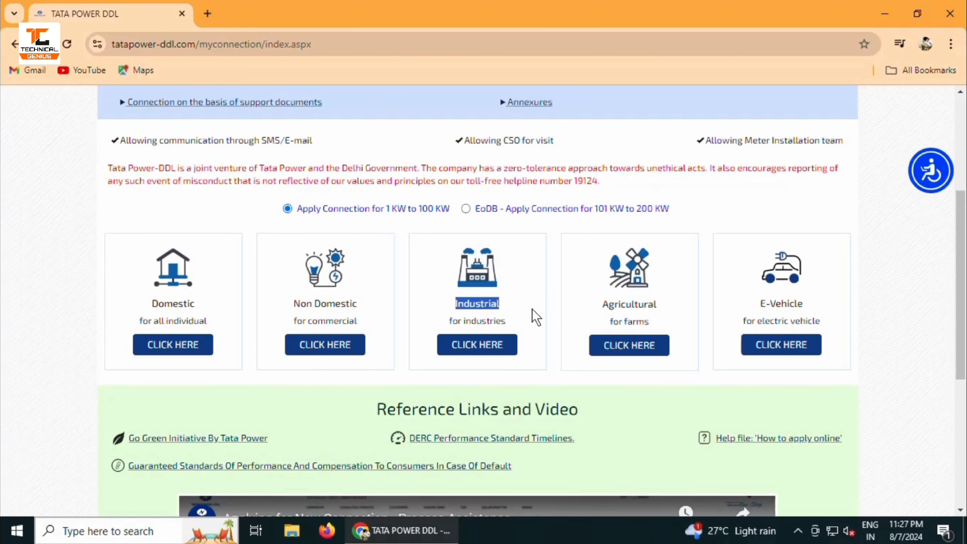
left_click(287, 368)
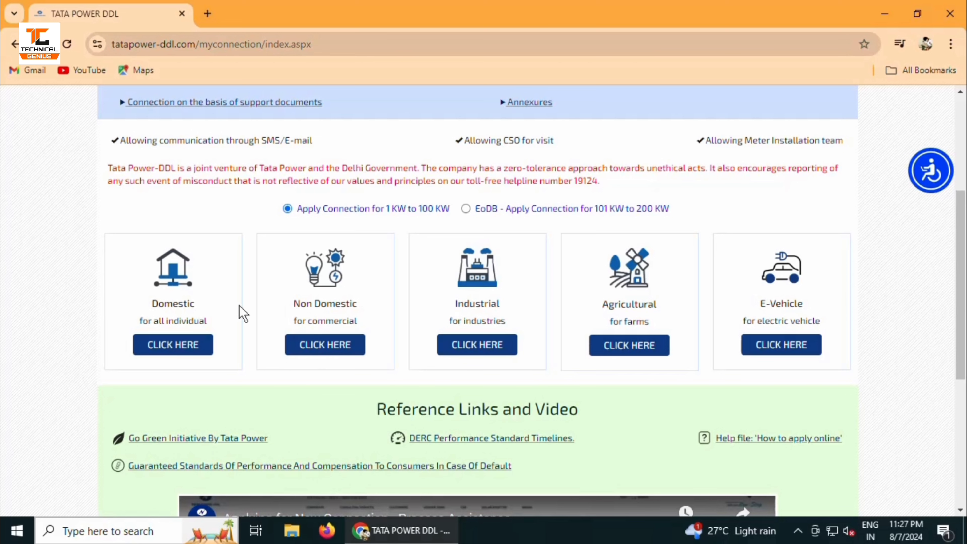
left_click_drag(292, 303, 363, 308)
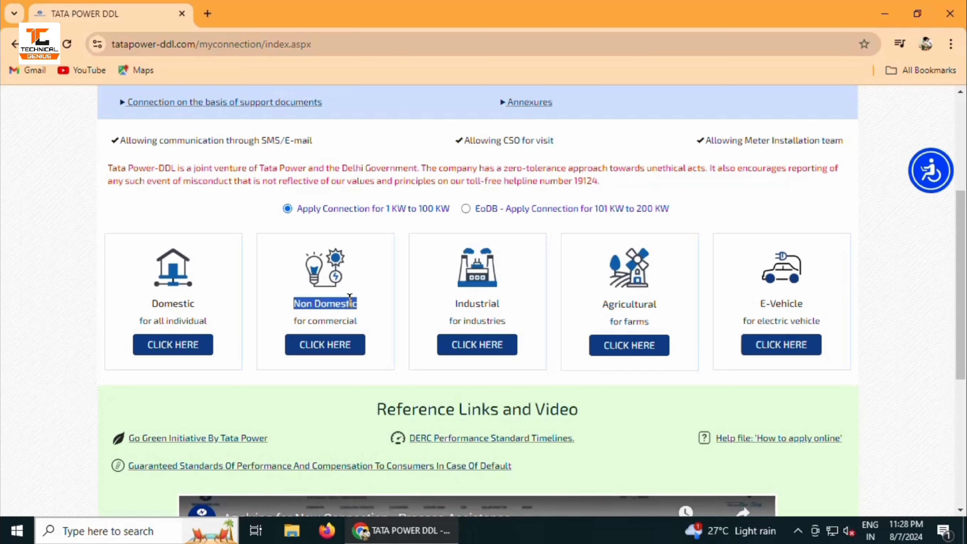
left_click(282, 311)
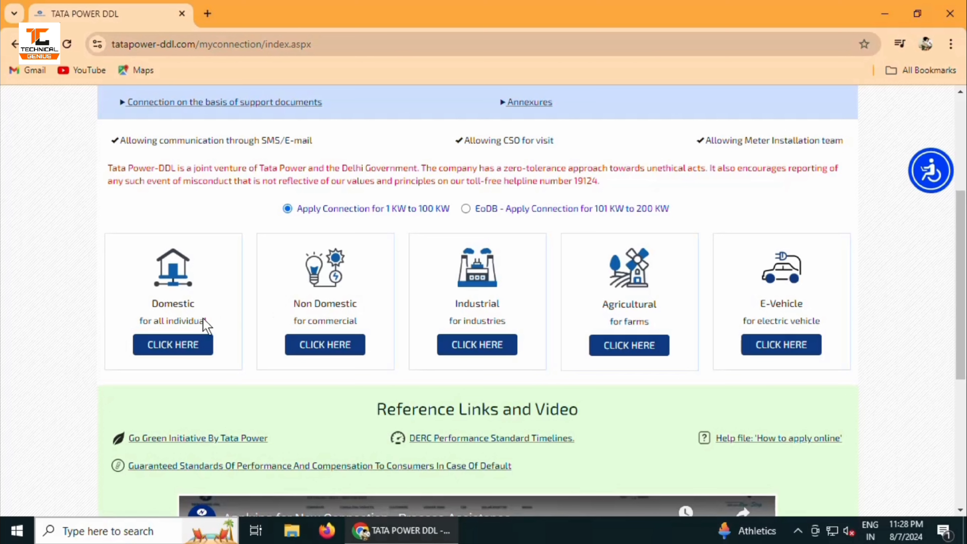
Start a new Domestic application and enter the mobile number for verification
left_click(168, 347)
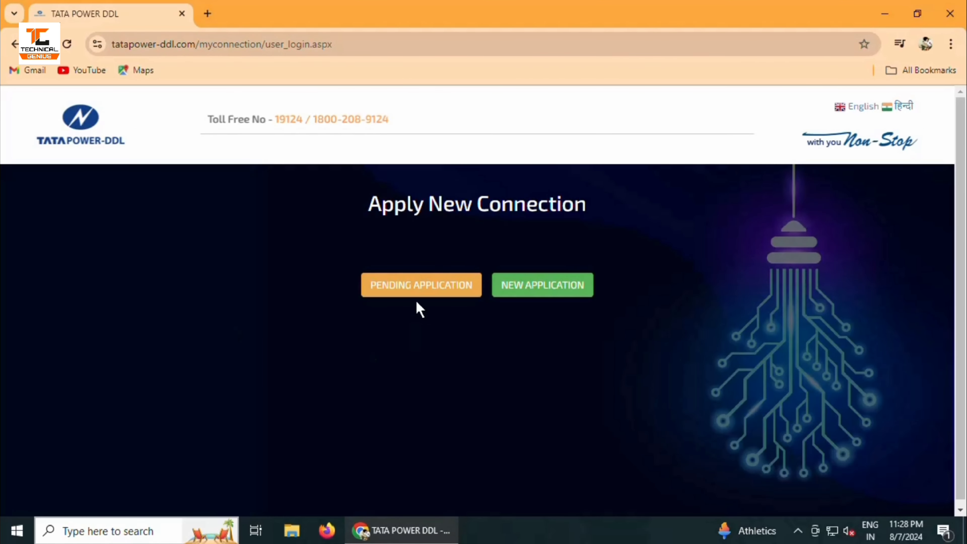
left_click(543, 287)
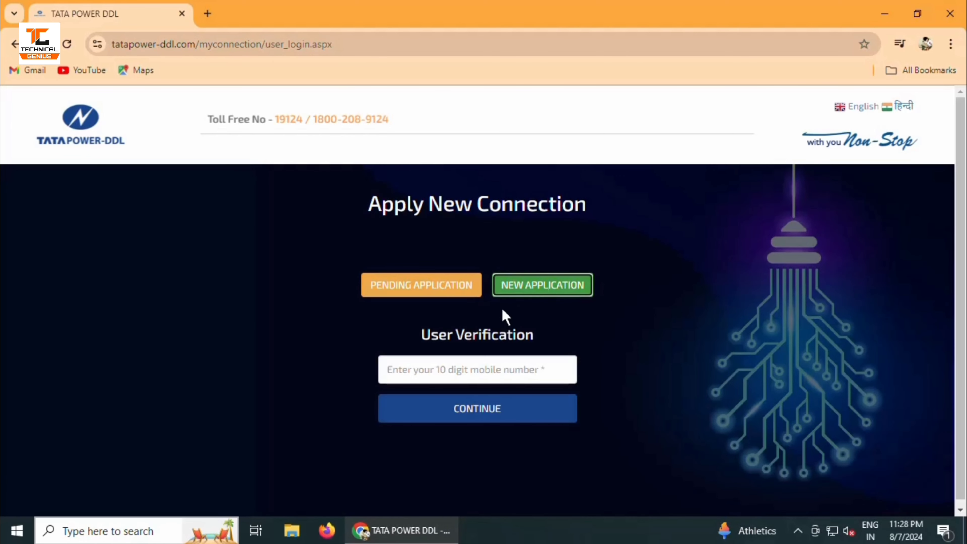
left_click(490, 371)
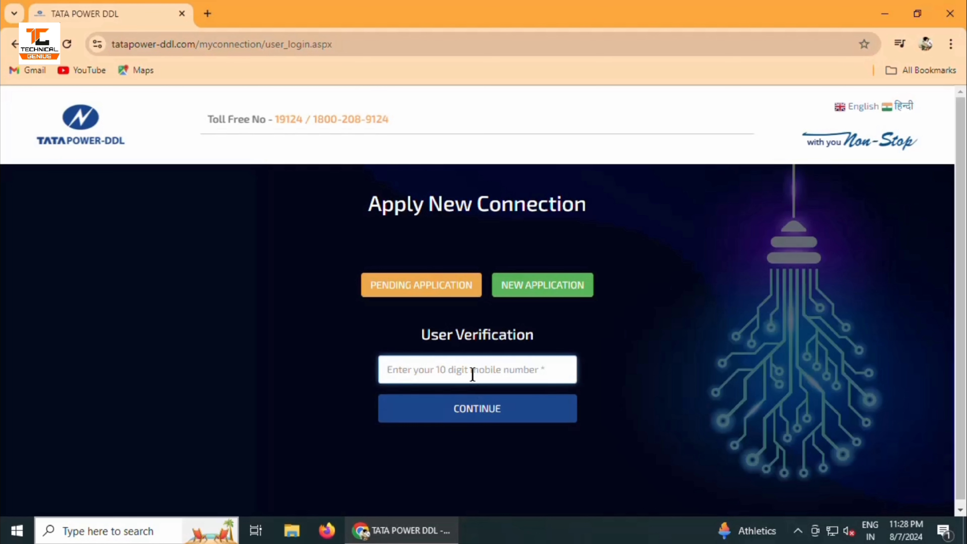
type("8")
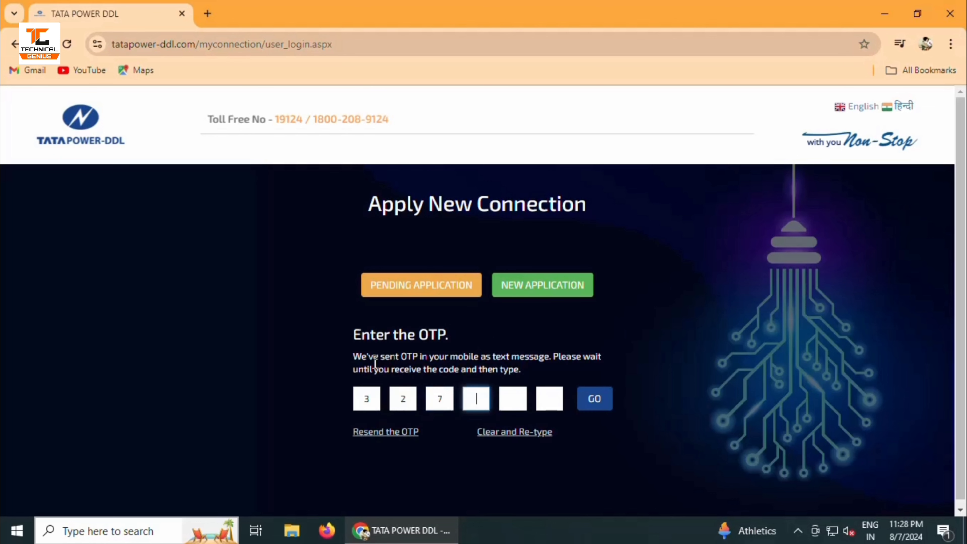
type("334")
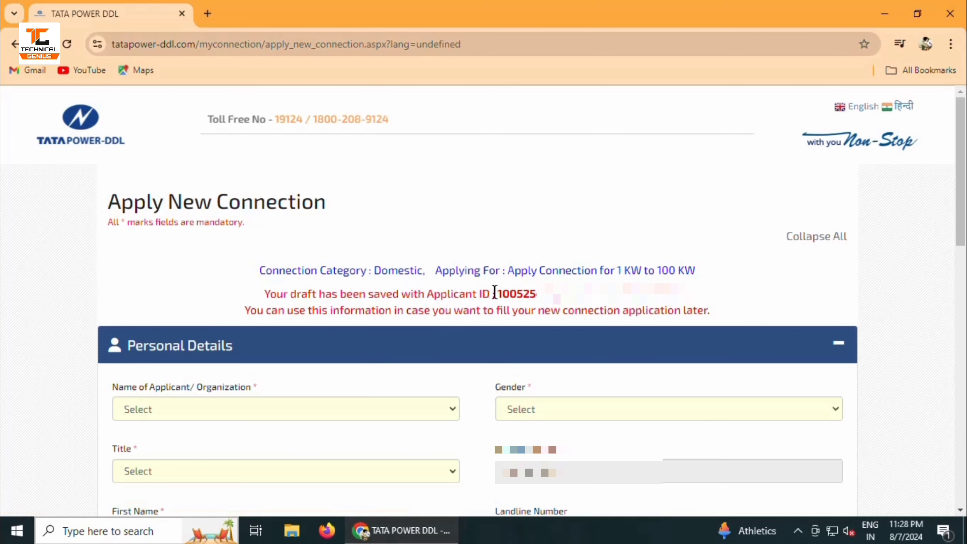
Note the draft's Applicant ID, then choose Applicant, Male and Mr. in Personal Details
left_click_drag(494, 293, 559, 296)
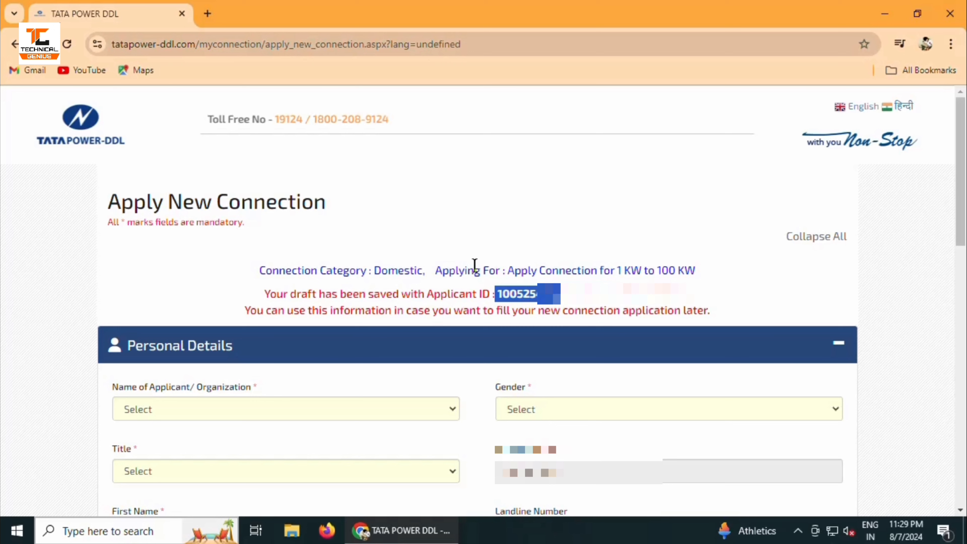
left_click(474, 224)
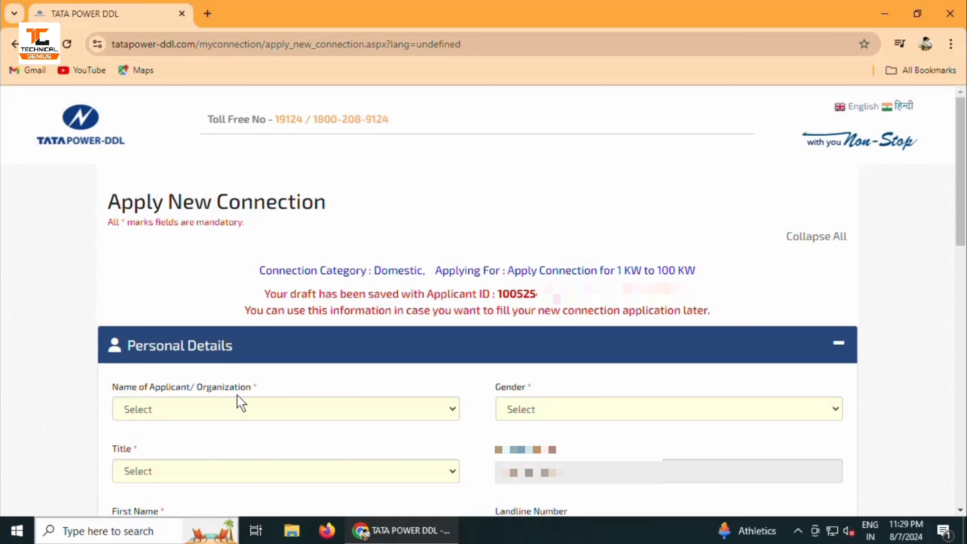
left_click(236, 415)
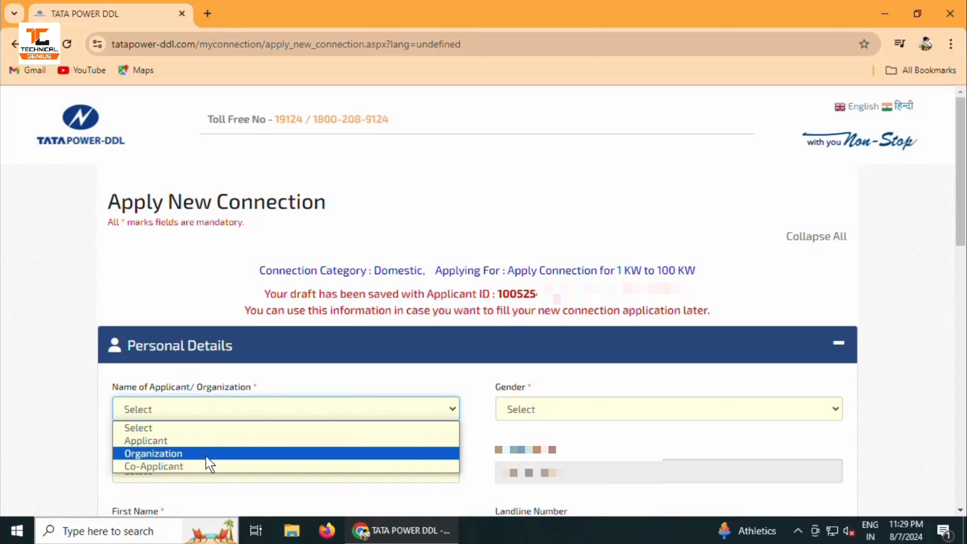
left_click(211, 441)
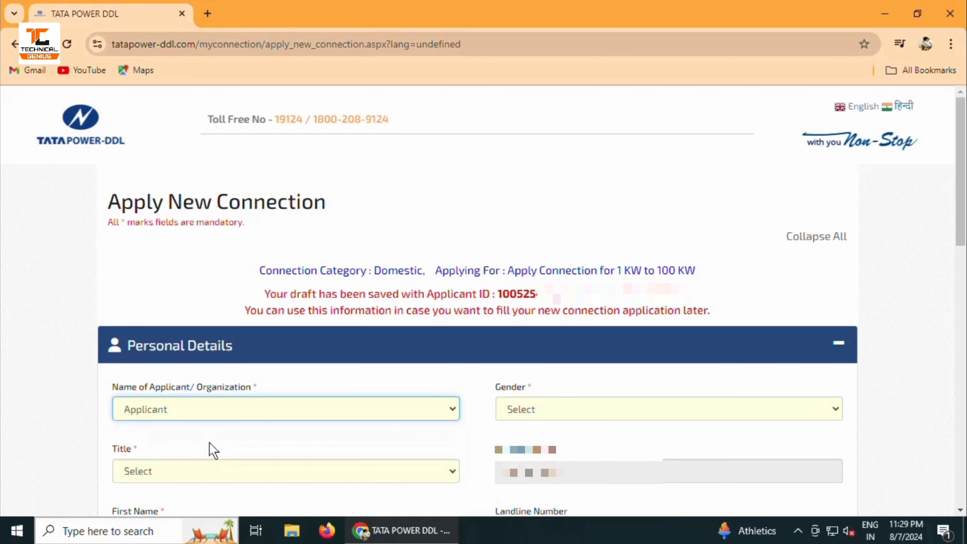
left_click(513, 418)
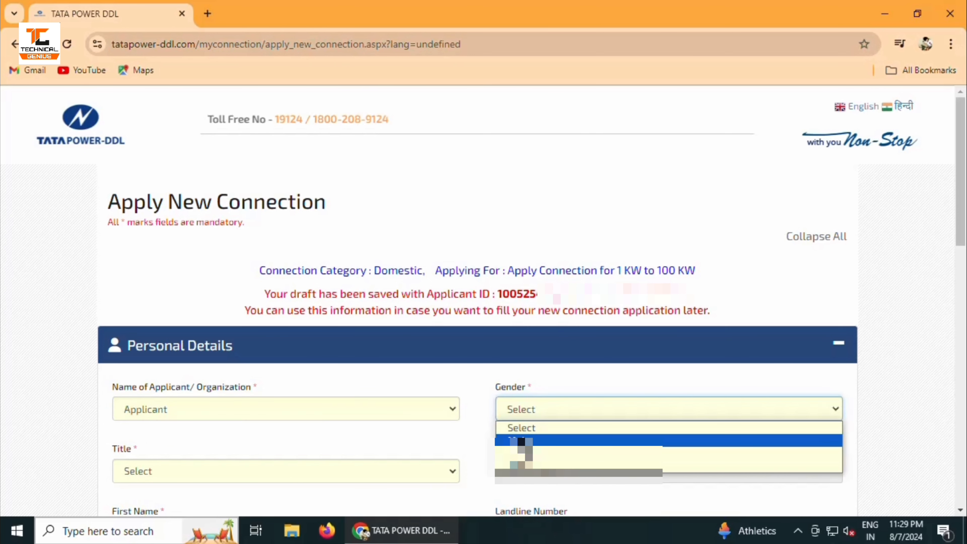
left_click(521, 441)
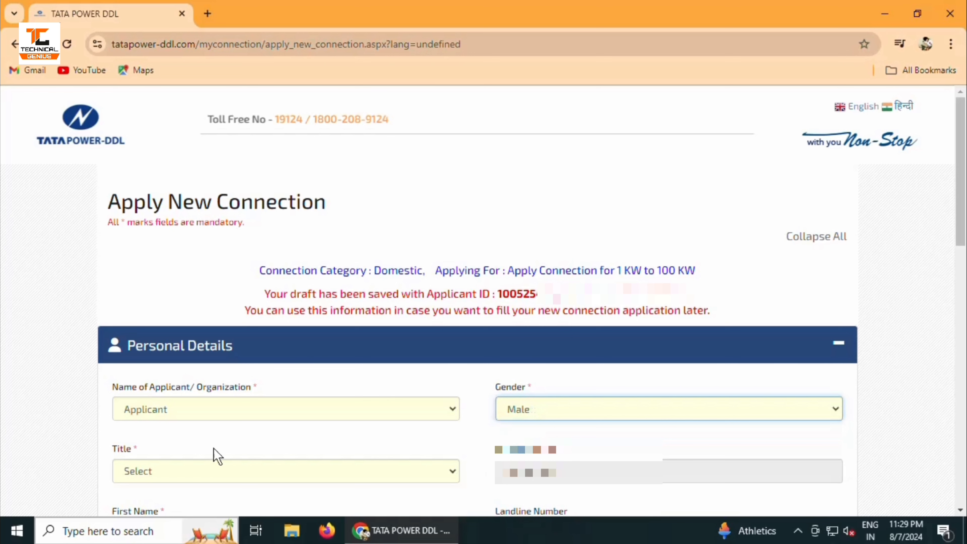
left_click(215, 471)
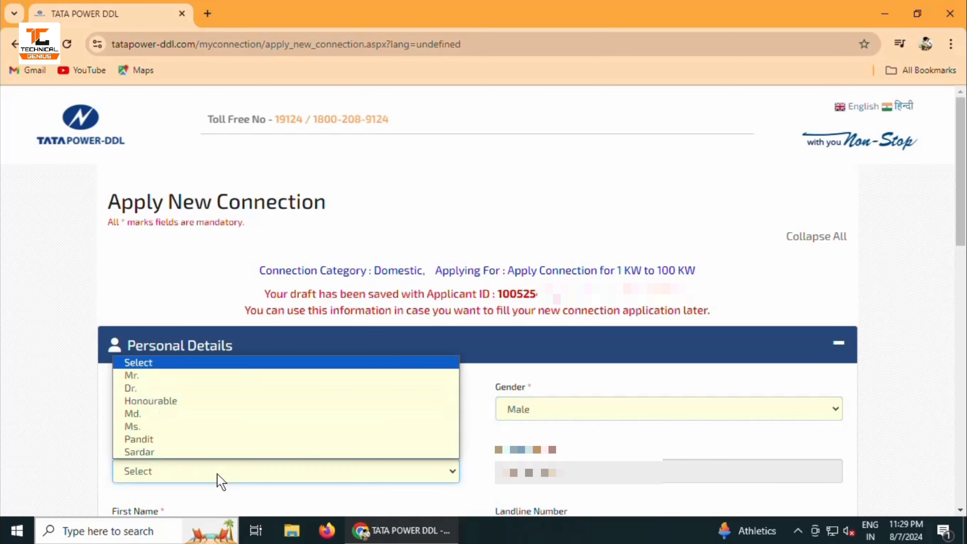
left_click(174, 379)
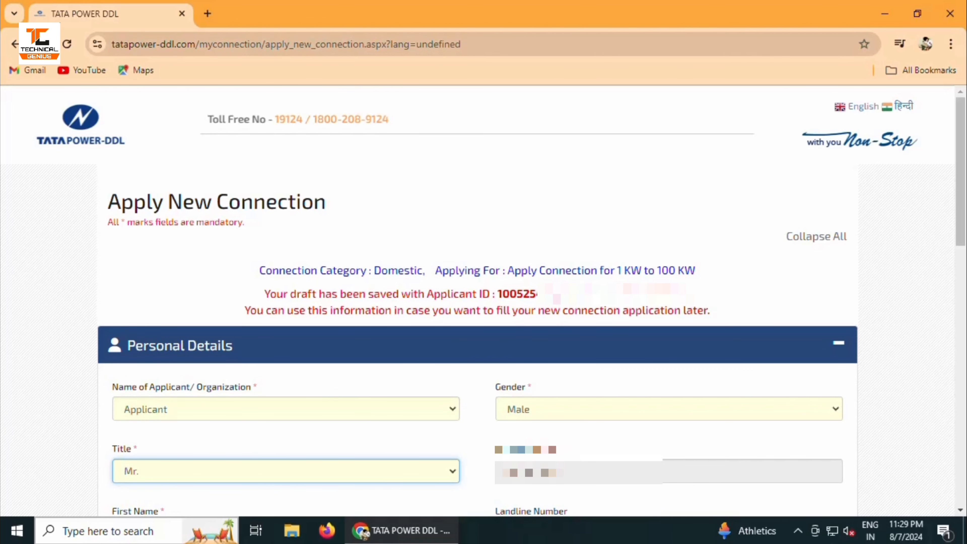
Enter the applicant's first and last name in Personal Details
scroll(244, 155, "down", 5)
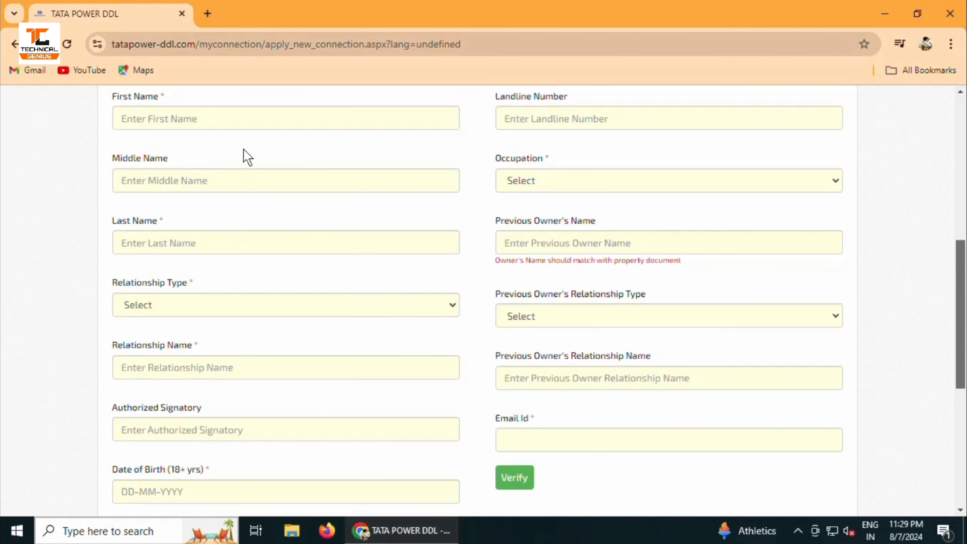
left_click(190, 119)
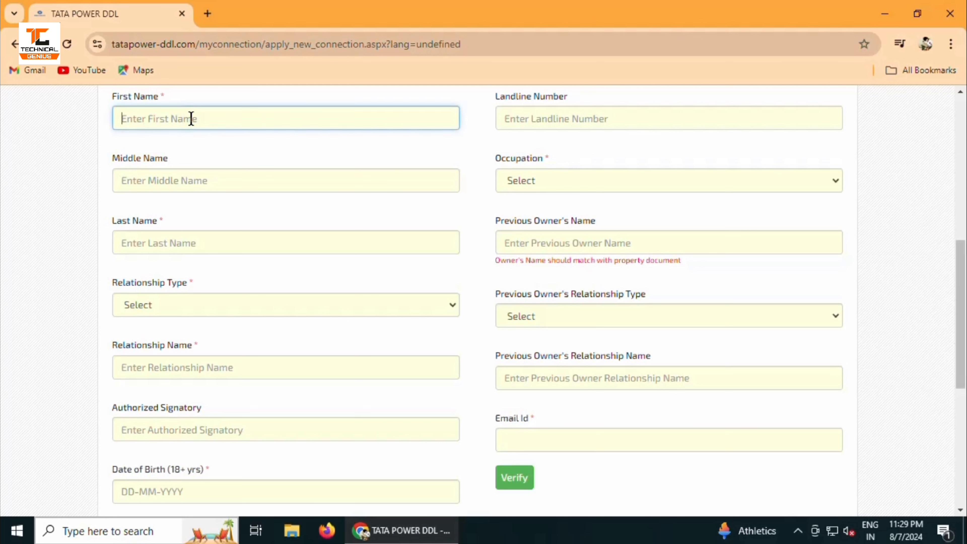
key("Tab")
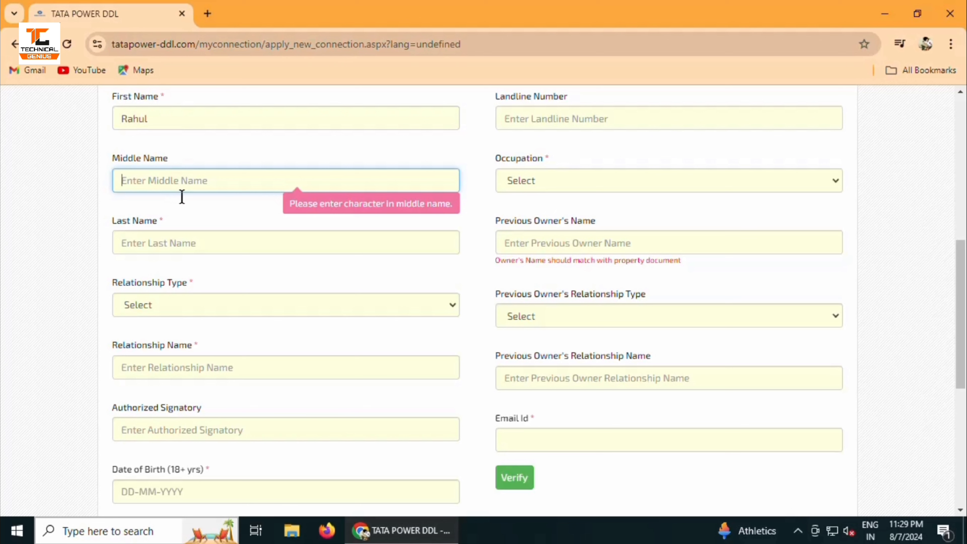
left_click(183, 239)
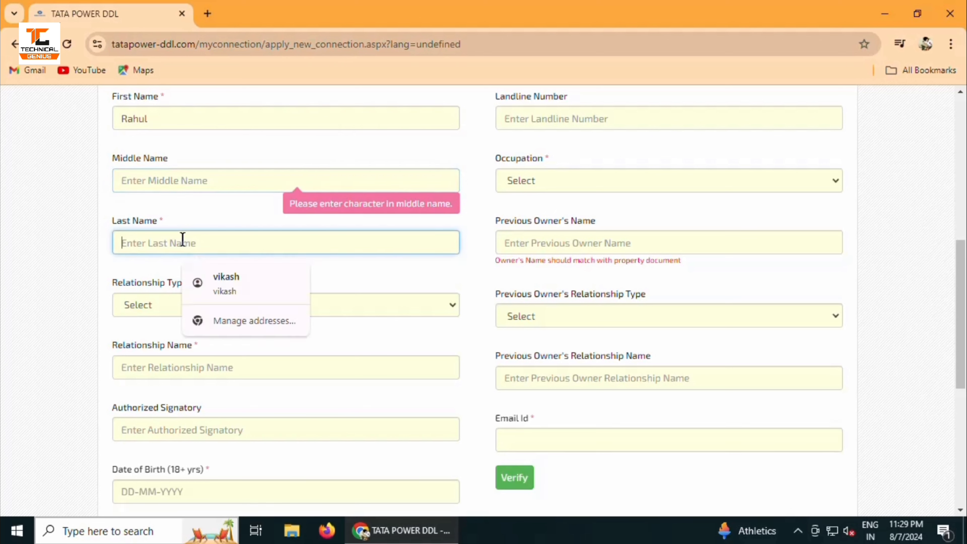
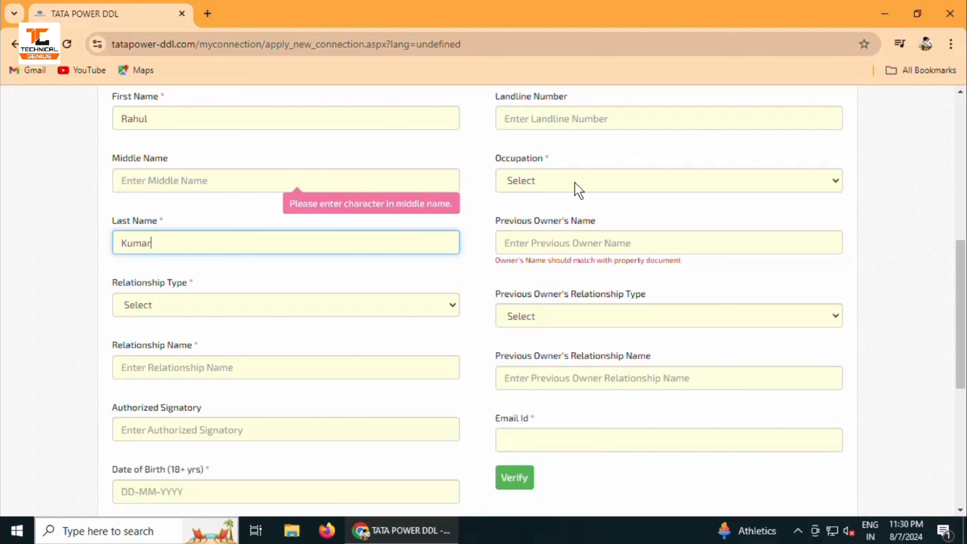
Set occupation to Graduate Student, relationship type to Son Of, and enter the relative's name
left_click(560, 182)
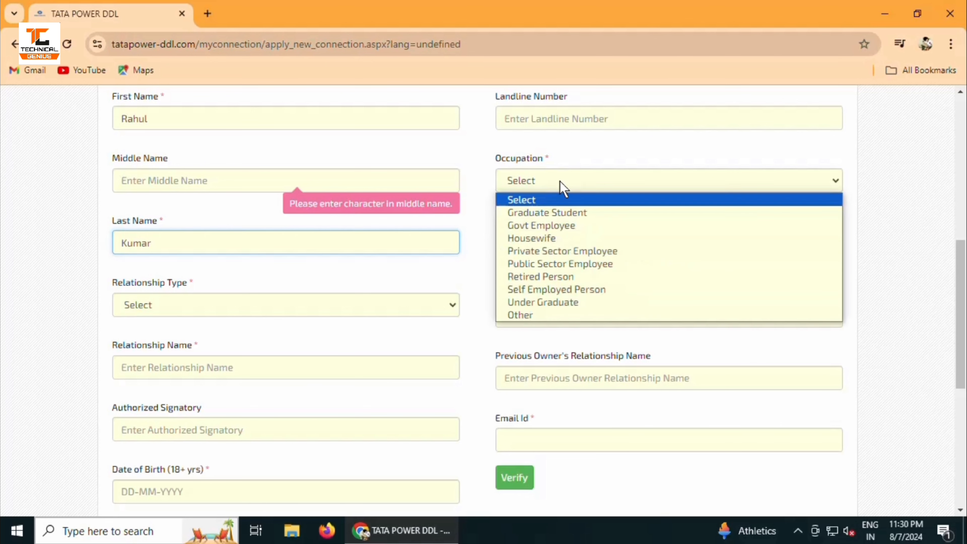
left_click(411, 183)
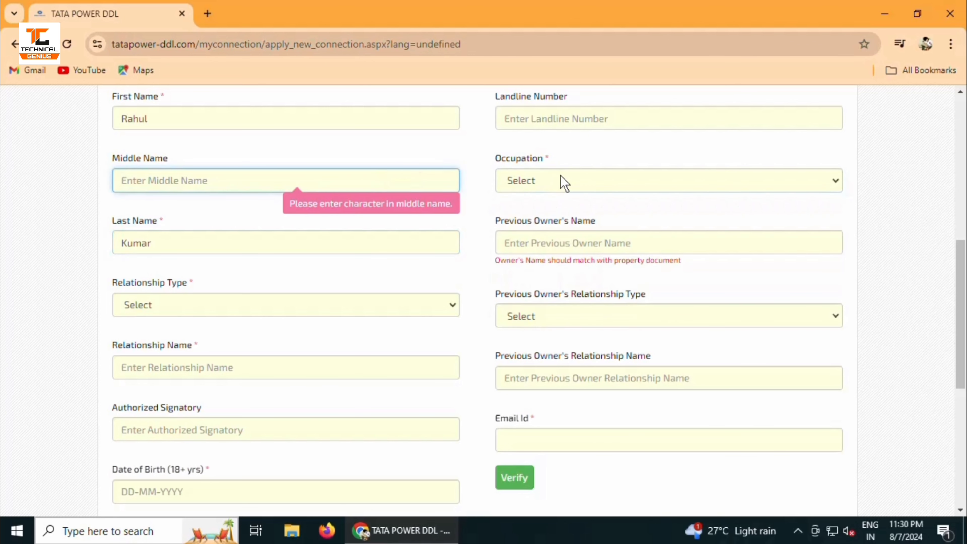
left_click(563, 182)
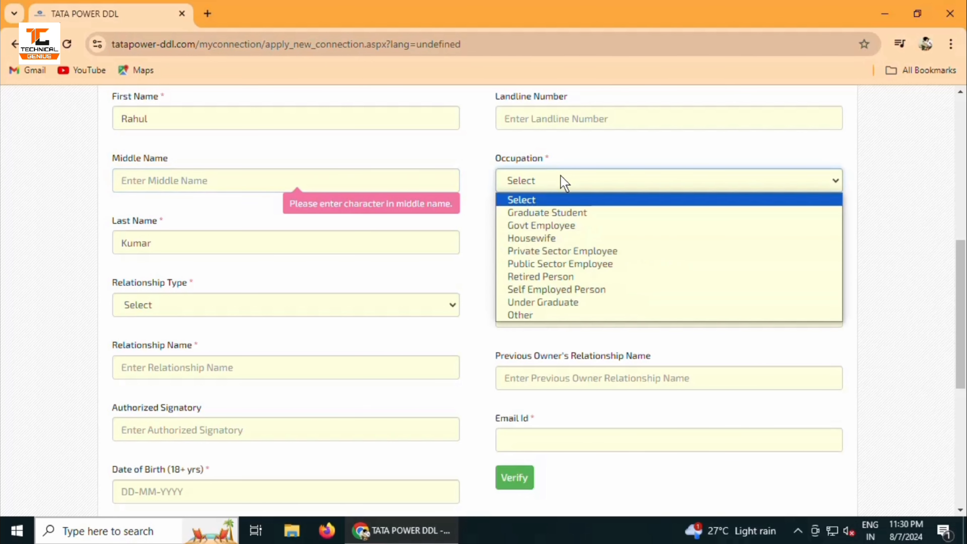
left_click(556, 214)
left_click(253, 305)
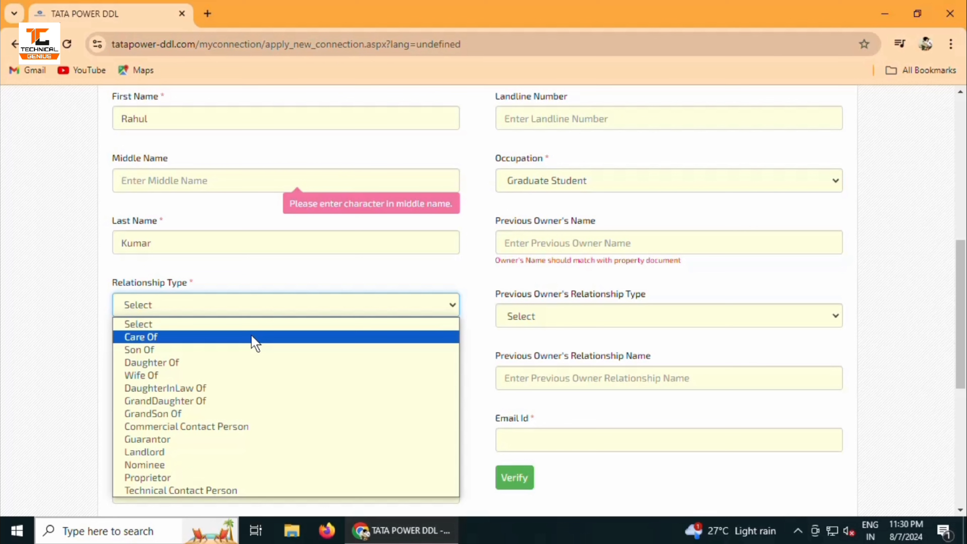
left_click(253, 354)
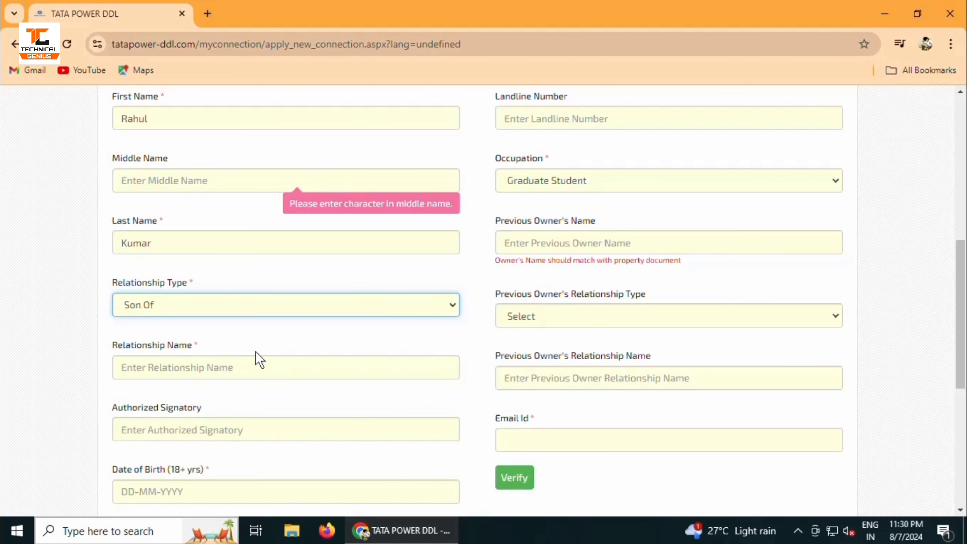
left_click(241, 364)
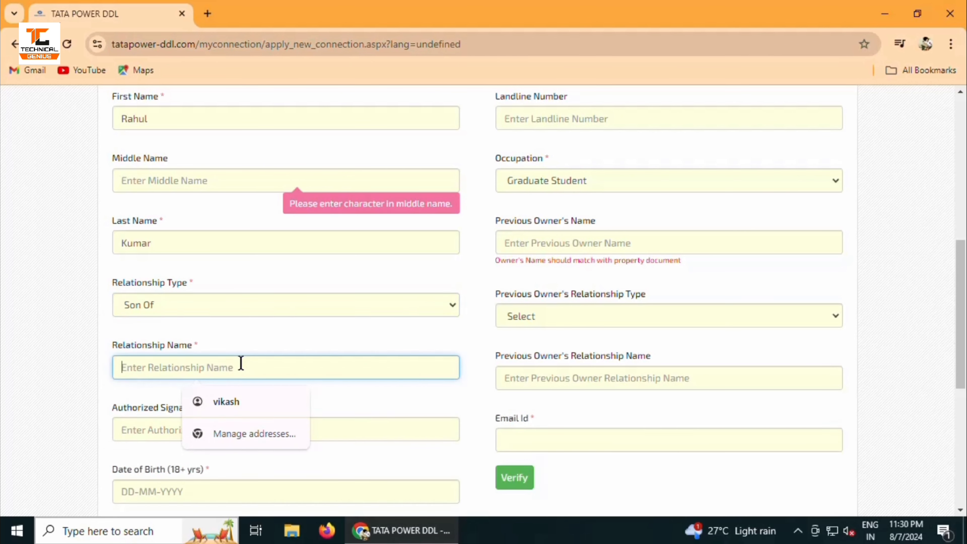
type("Rakesh")
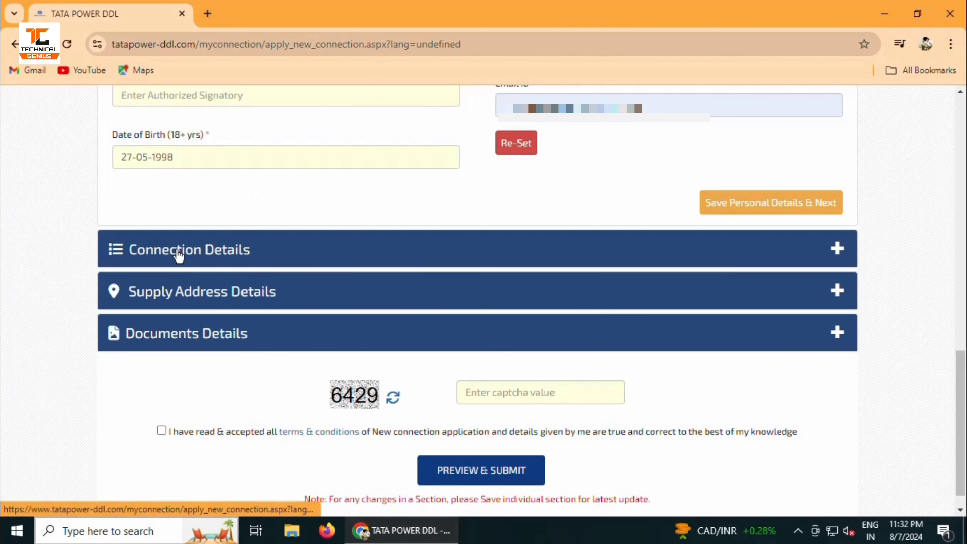
Expand Connection Details and choose Domestic Lighting rate category and Residential purpose
left_click(230, 254)
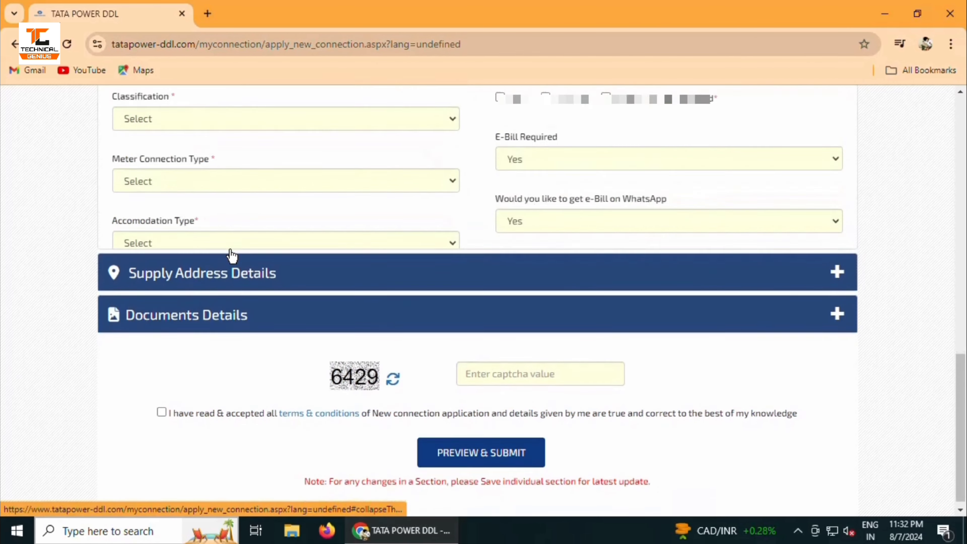
scroll(412, 216, "up", 10)
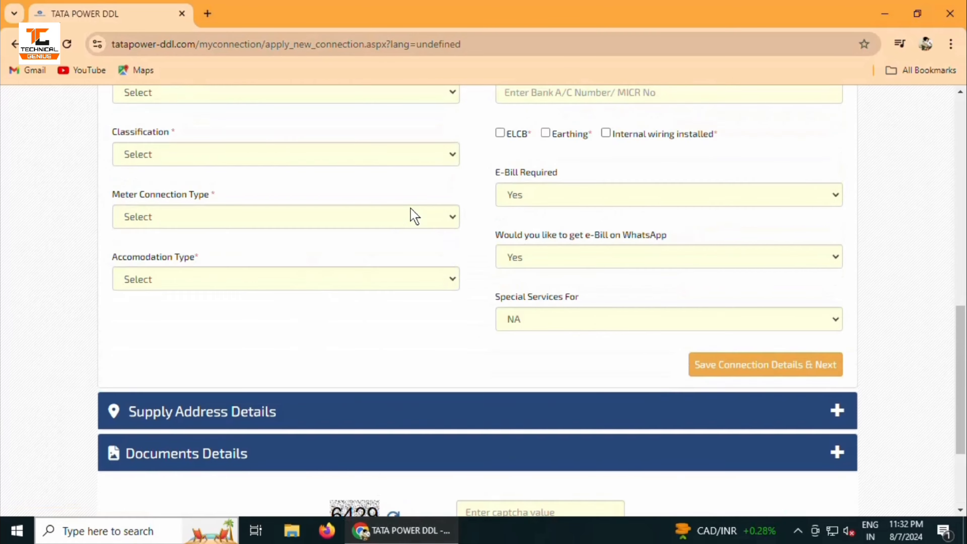
scroll(415, 216, "up", 4)
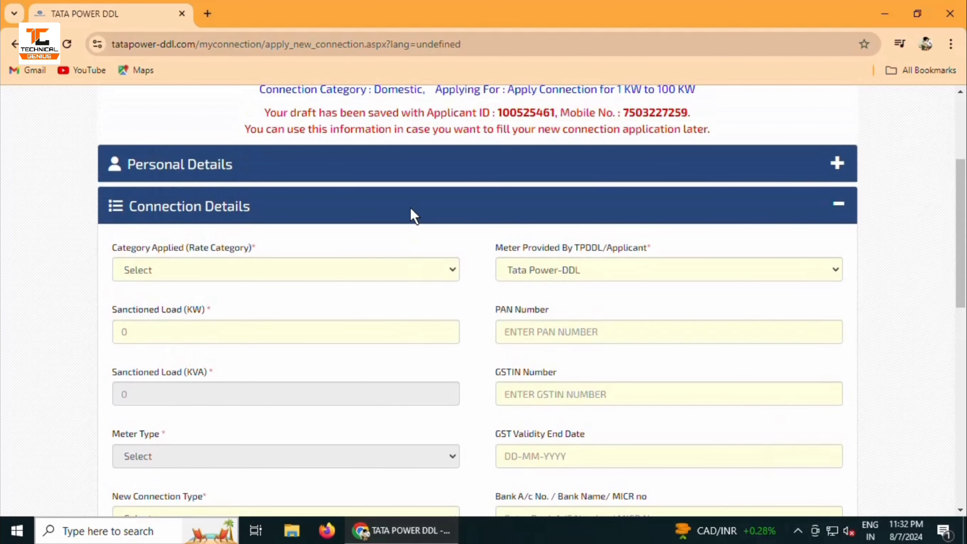
scroll(414, 216, "down", 4)
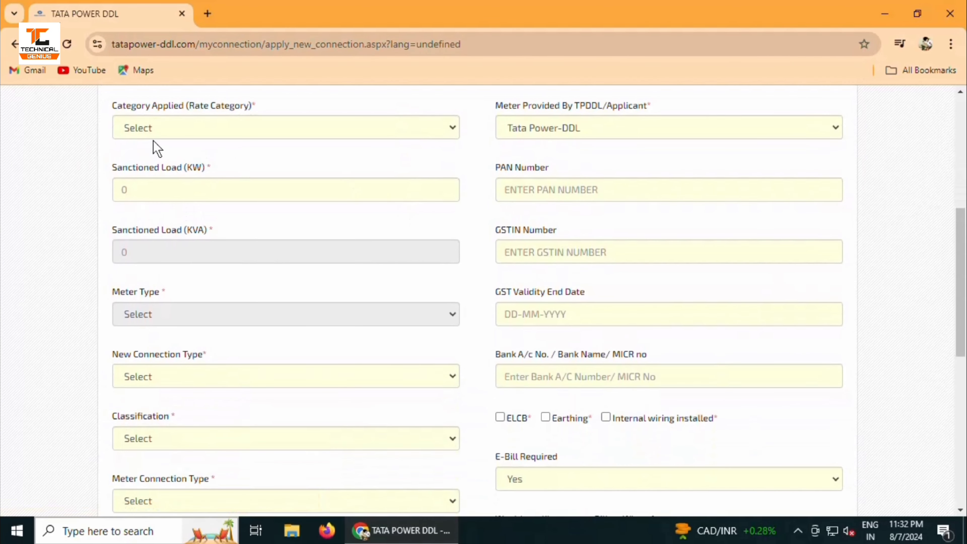
left_click(281, 130)
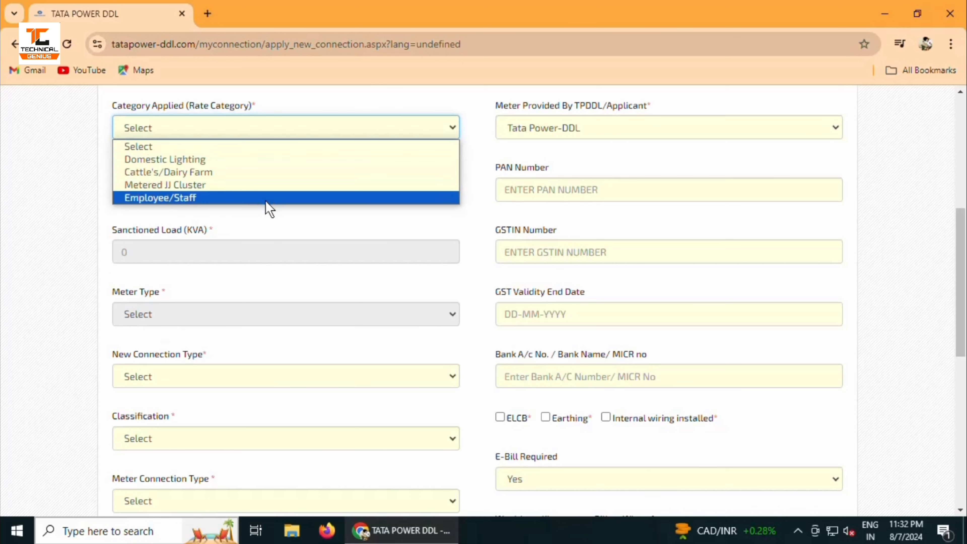
left_click(271, 160)
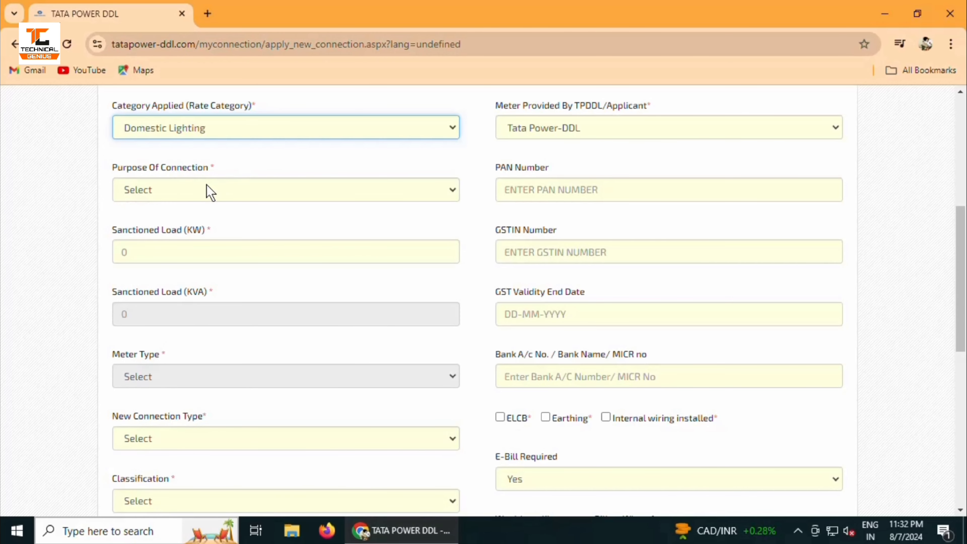
left_click(210, 193)
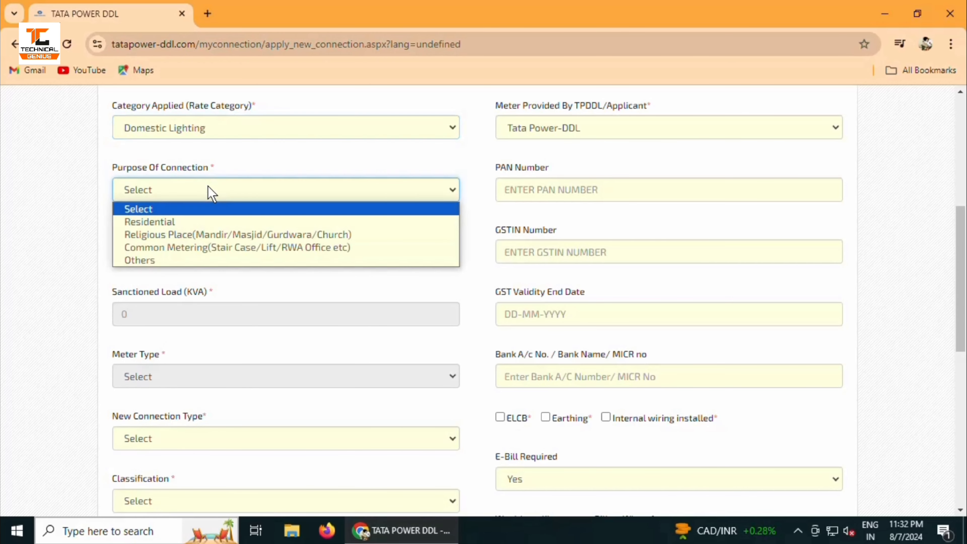
left_click(206, 224)
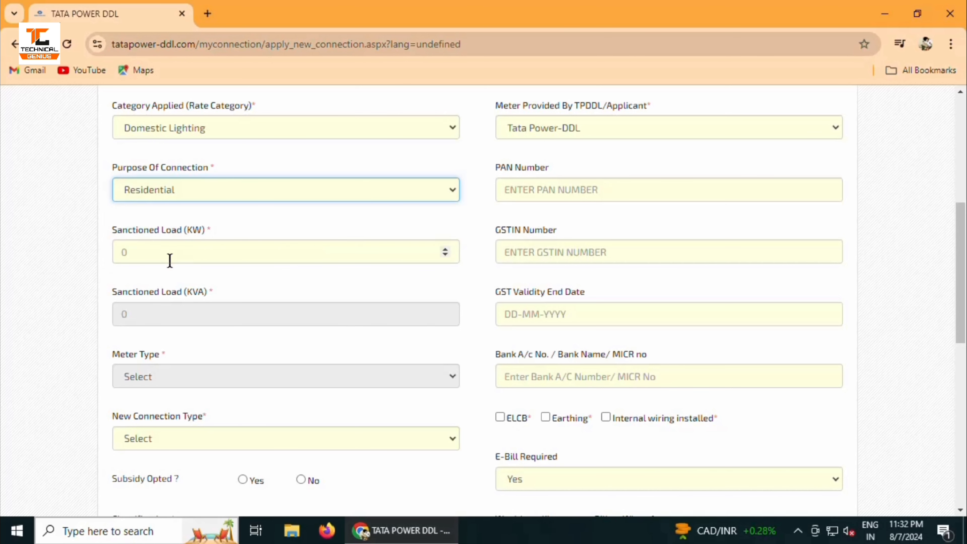
Enter a 2 KW sanctioned load with Single Phase meter type
left_click(257, 250)
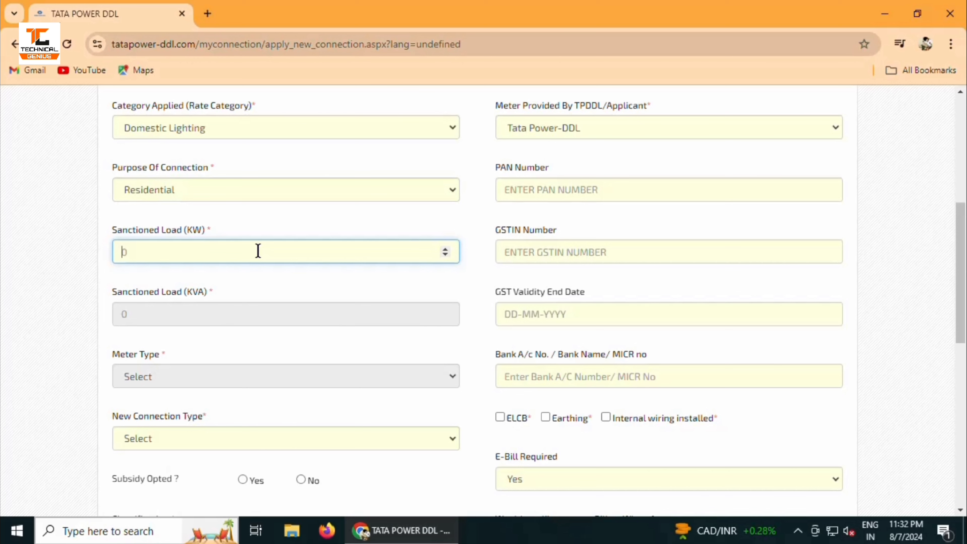
type("5")
left_click(249, 301)
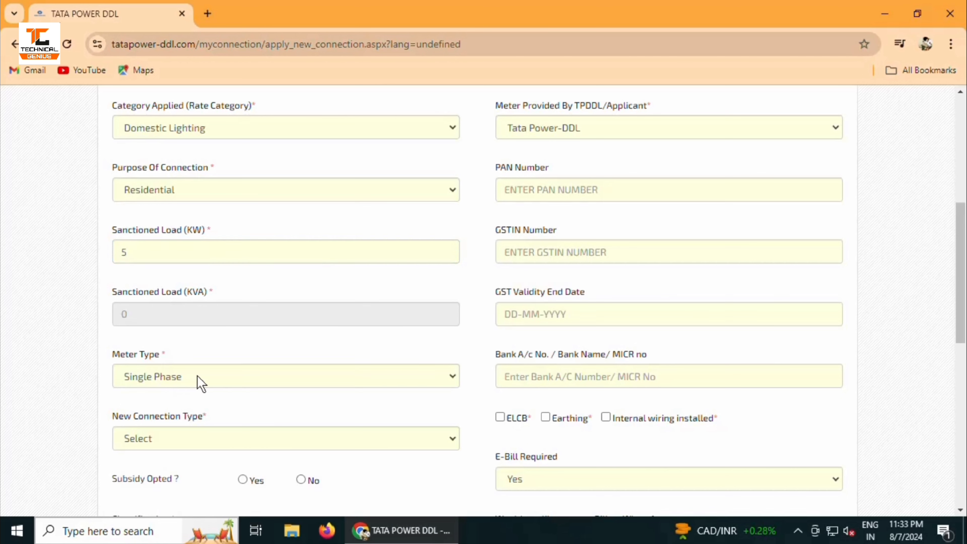
left_click(200, 383)
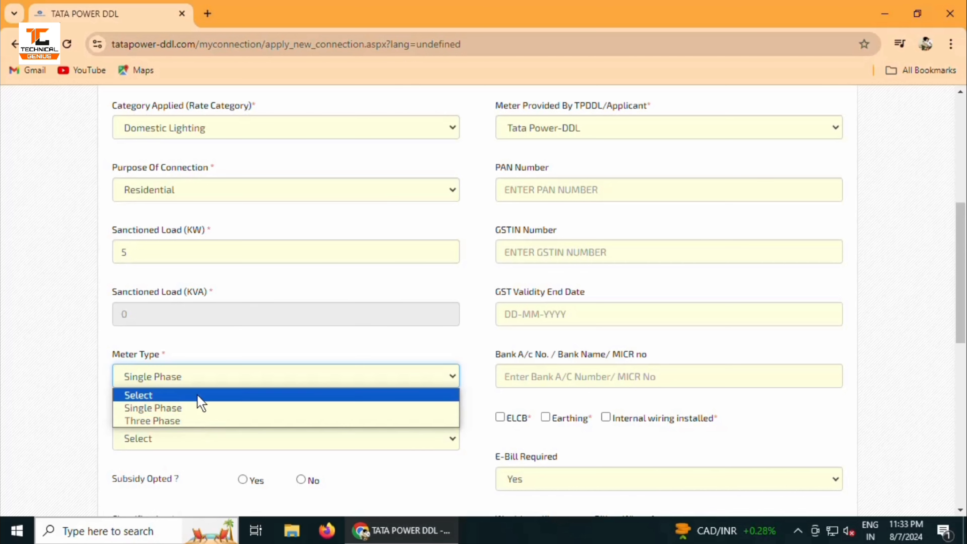
left_click(206, 358)
left_click(193, 248)
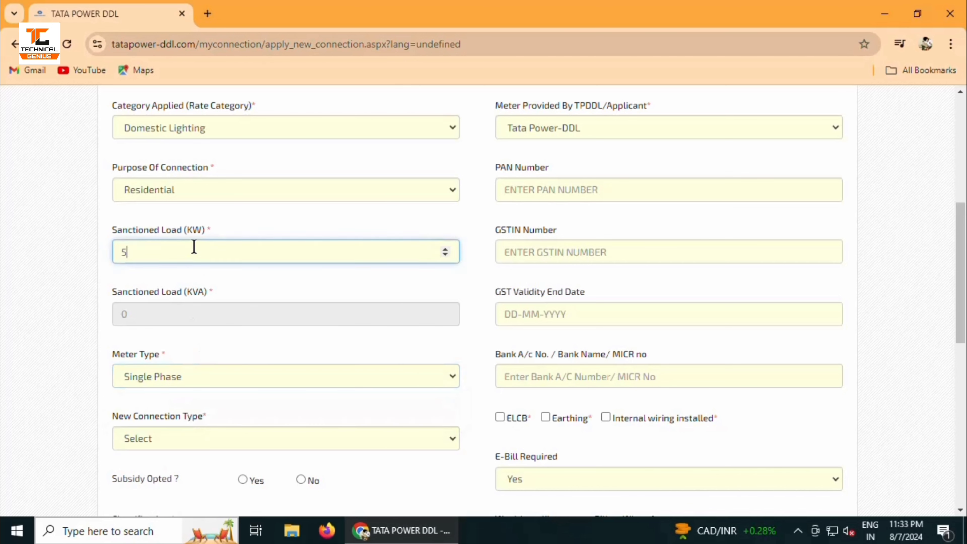
key("BackSpace")
type("0")
key("BackSpace")
type("2")
left_click(206, 351)
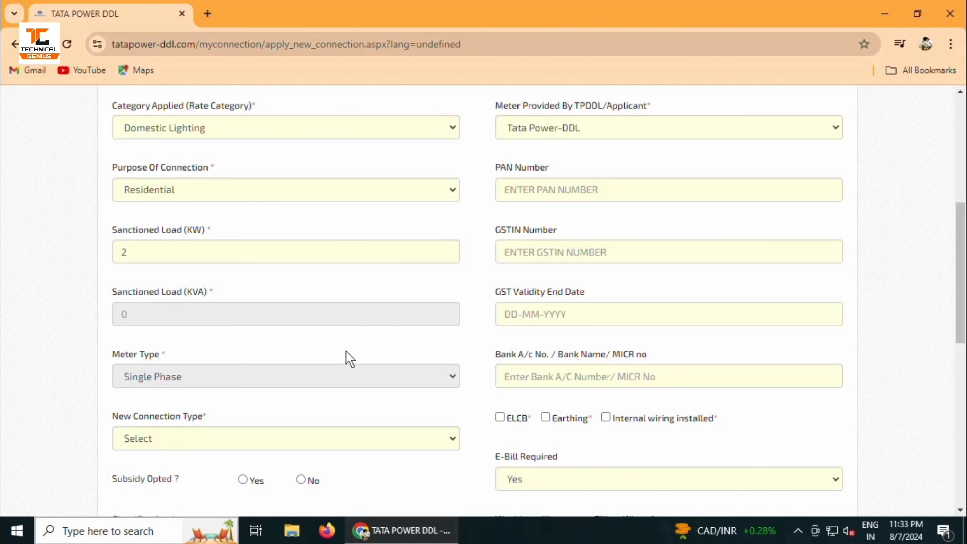
Select Permanent connection type and confirm ELCB, earthing and internal wiring are installed
scroll(349, 358, "down", 5)
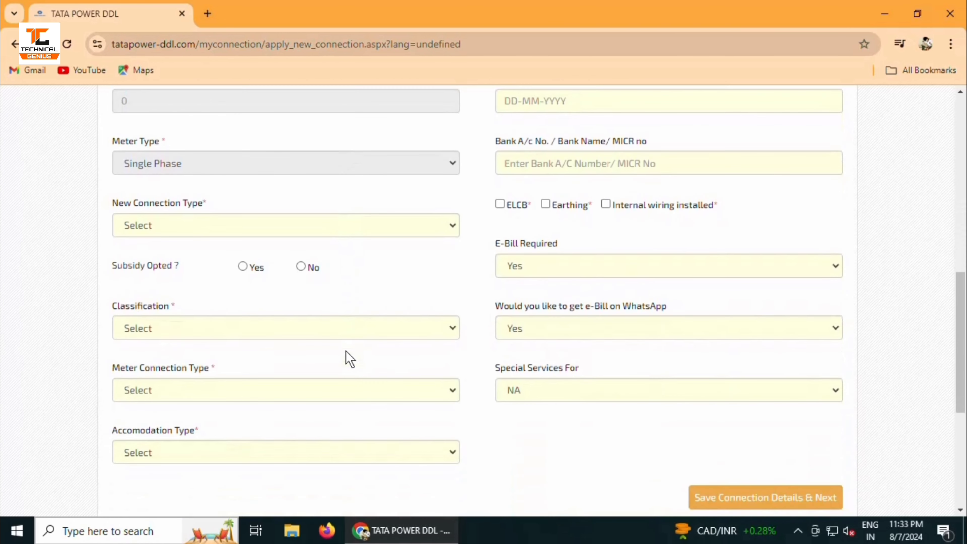
scroll(347, 358, "down", 2)
scroll(346, 358, "up", 2)
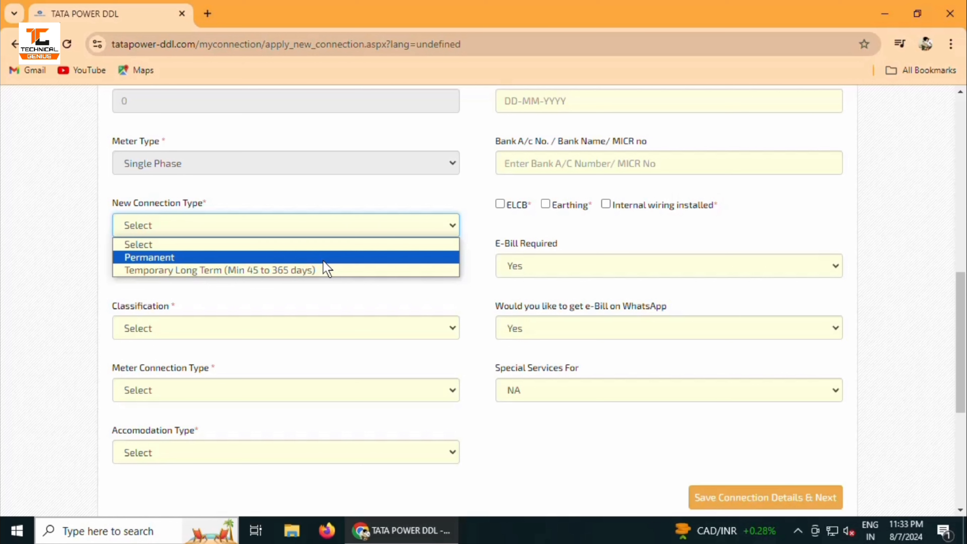
left_click(323, 259)
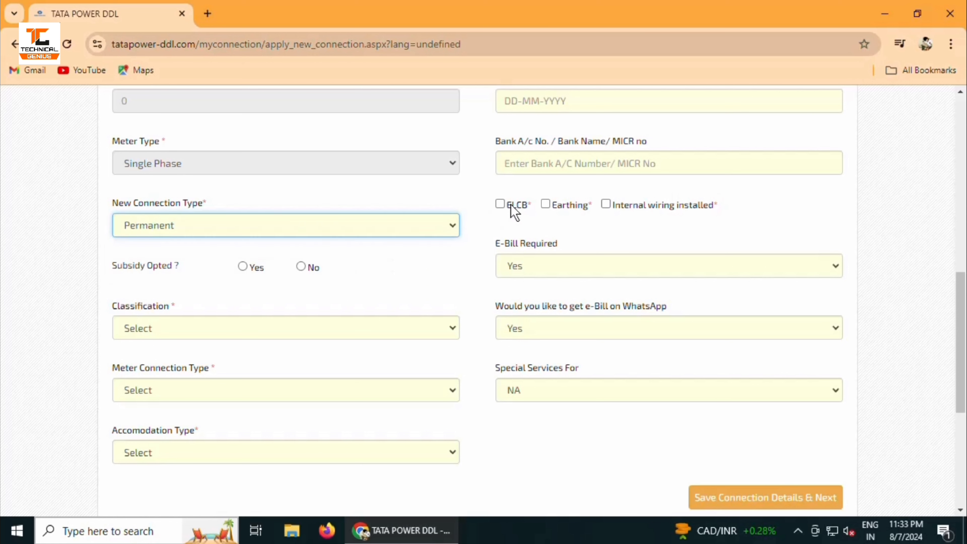
left_click(502, 205)
left_click(548, 206)
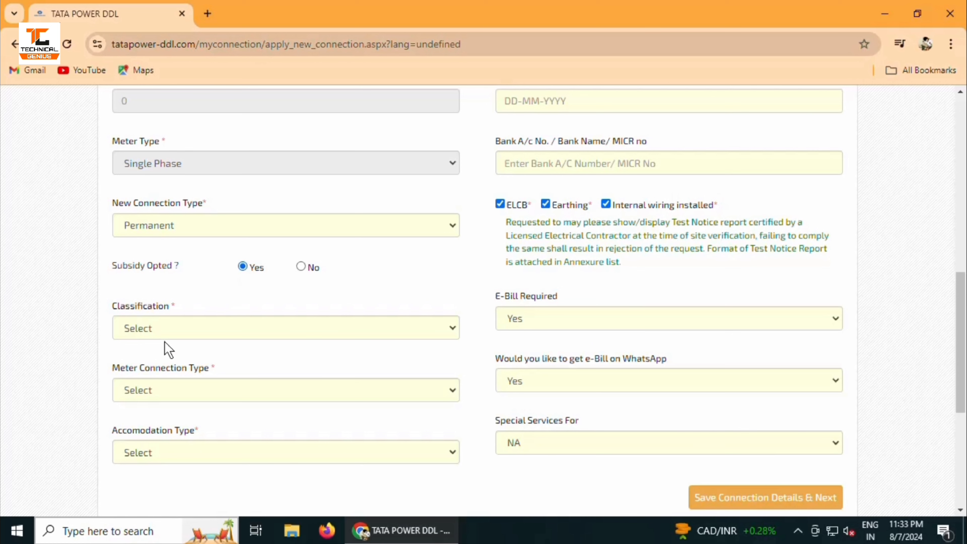
left_click_drag(111, 306, 188, 310)
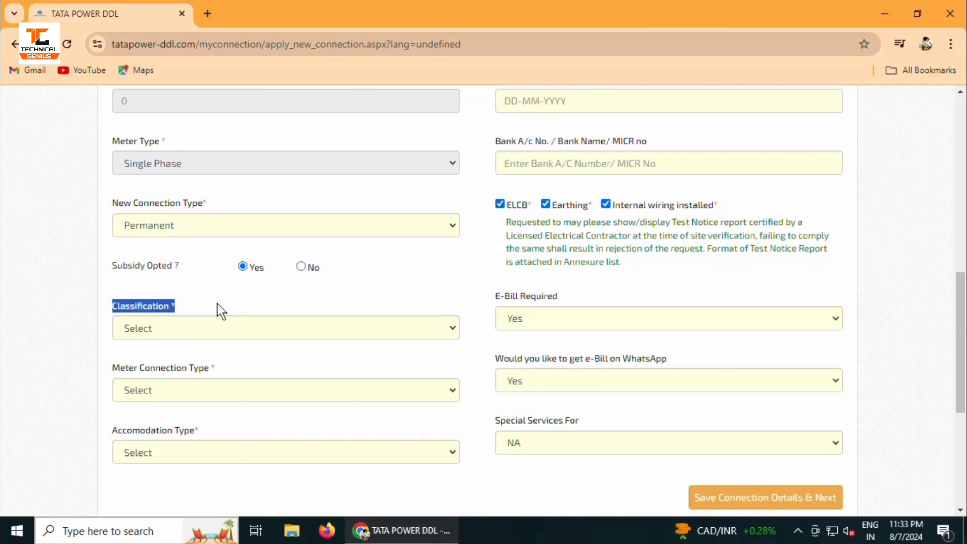
Choose Government classification, Post Paid meter connection type and Owned accommodation type
left_click(219, 326)
left_click(151, 390)
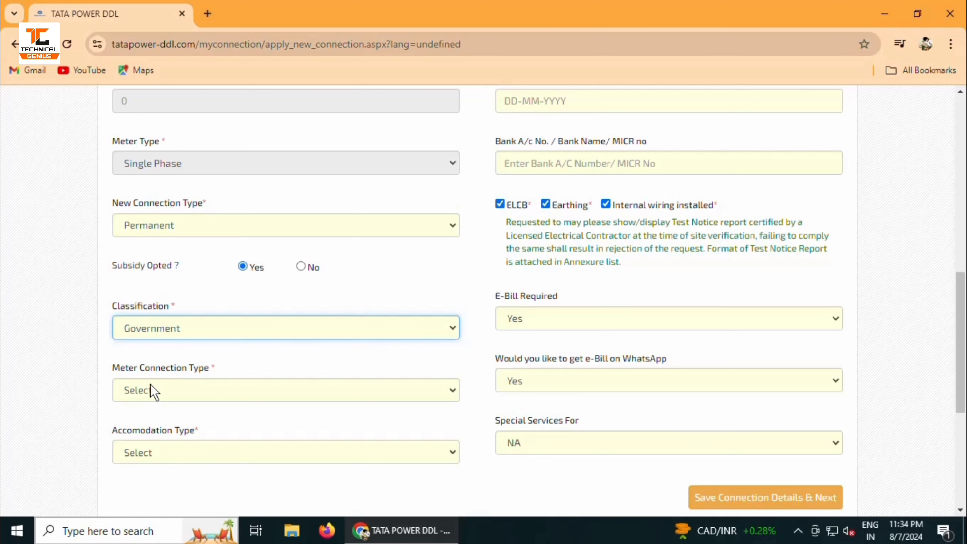
left_click(222, 393)
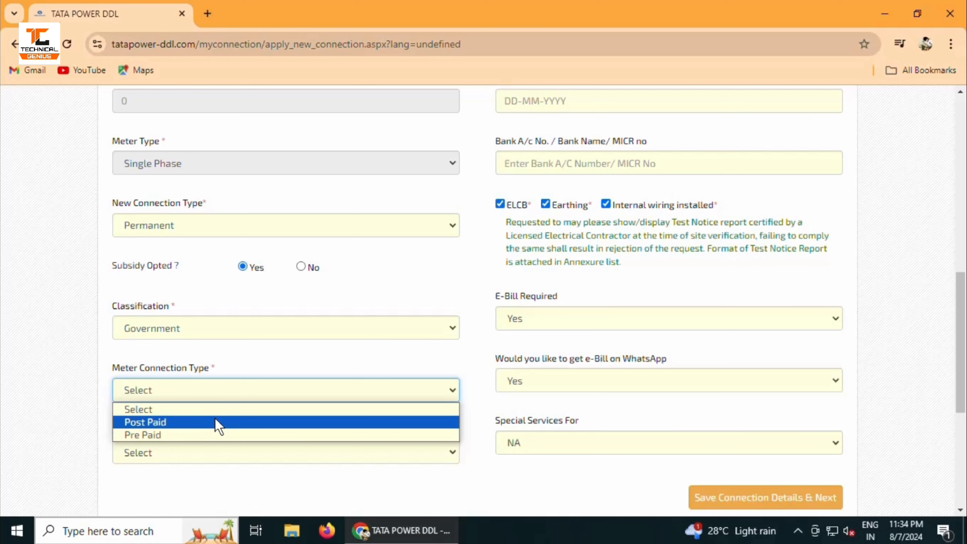
left_click(219, 423)
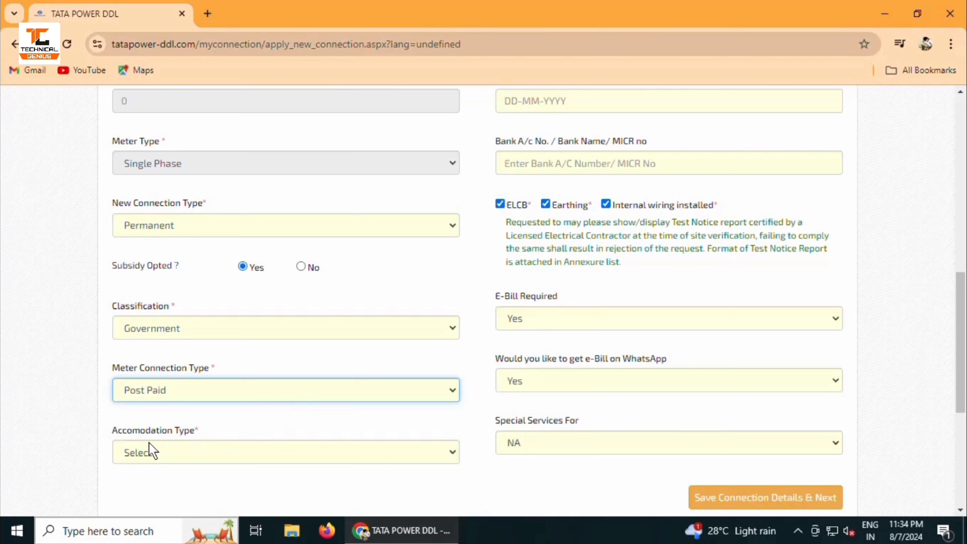
left_click(173, 454)
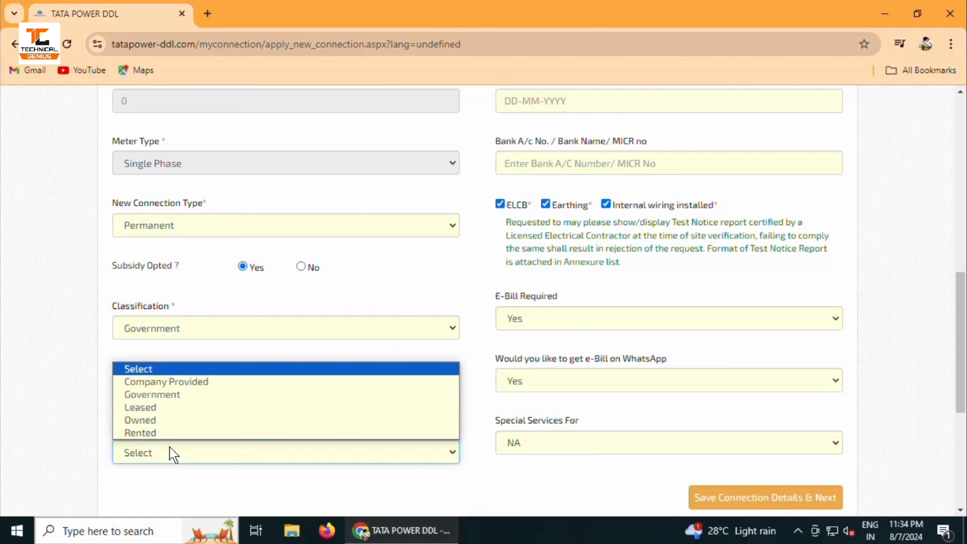
left_click(171, 453)
left_click(172, 453)
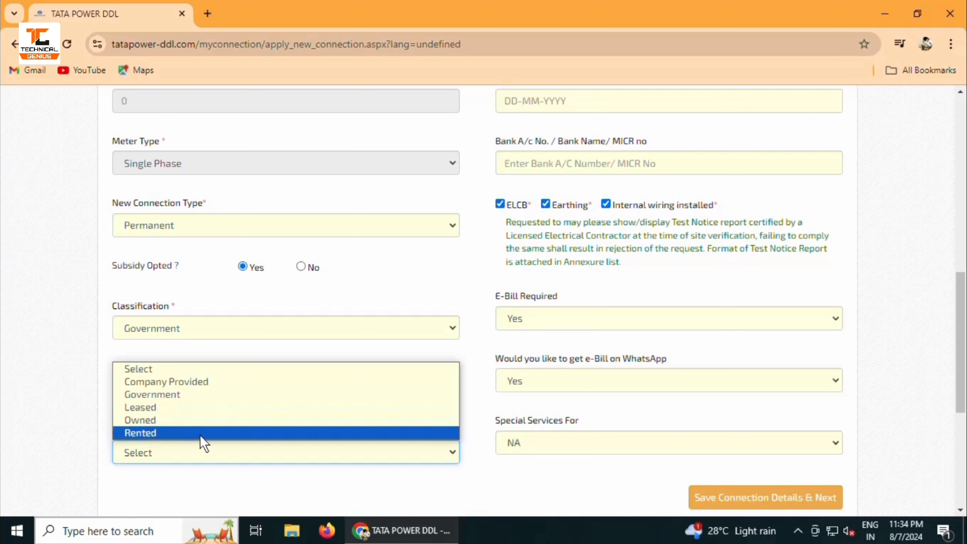
left_click(198, 420)
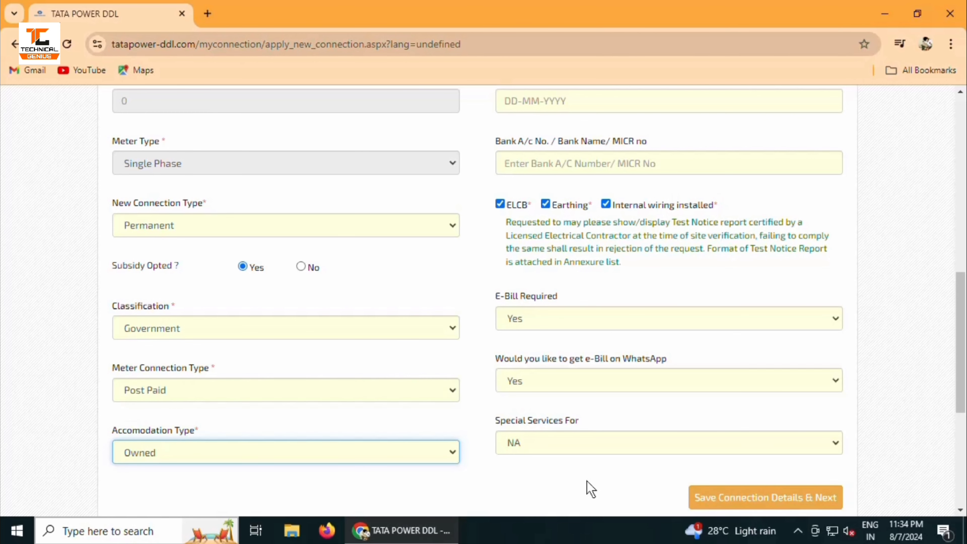
scroll(590, 490, "down", 5)
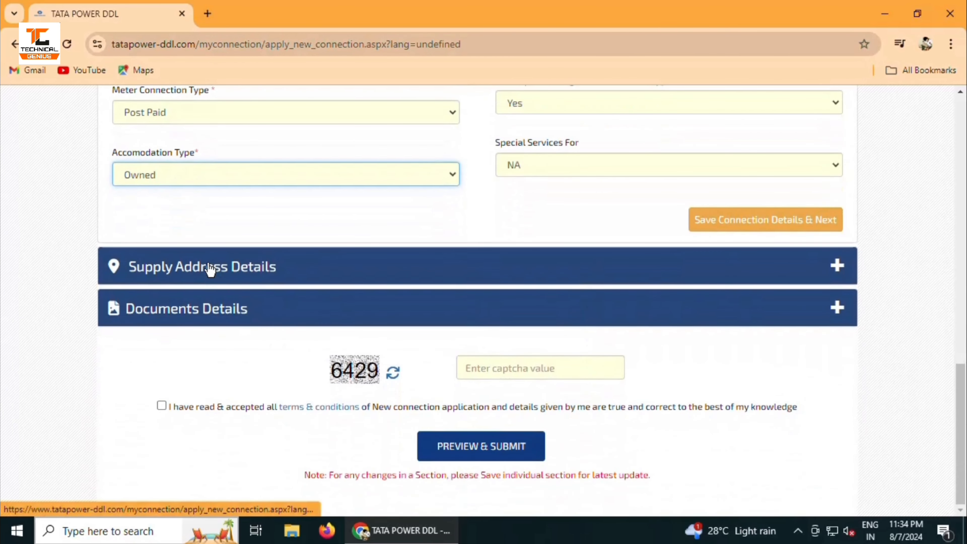
Expand Supply Address Details, open the Area list, and proceed to Documents Details
left_click(209, 269)
scroll(459, 367, "up", 5)
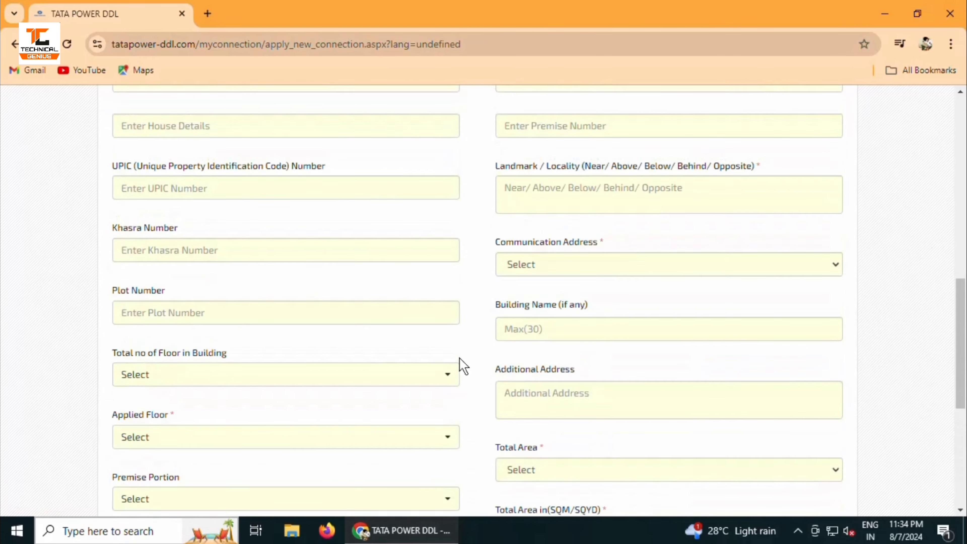
scroll(459, 358, "up", 7)
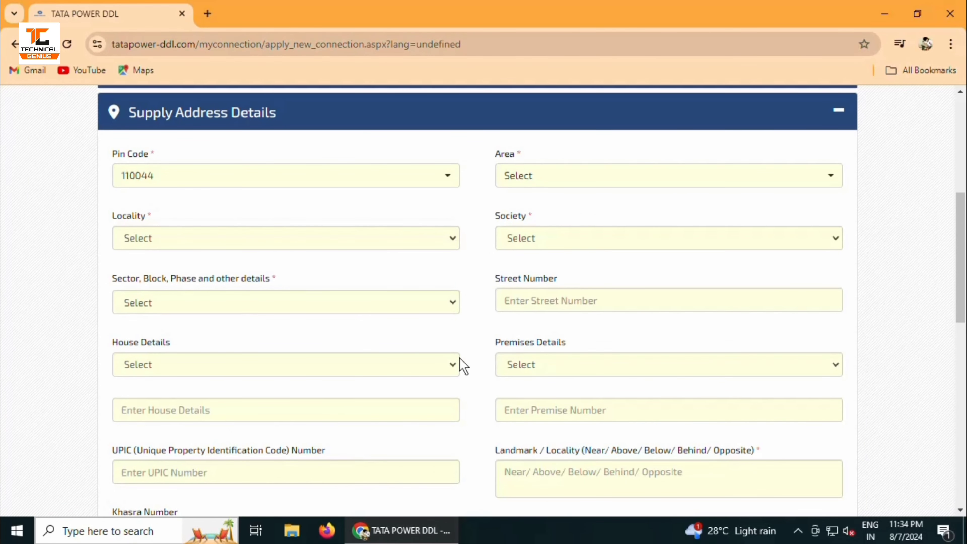
scroll(461, 367, "down", 3)
scroll(456, 364, "up", 1)
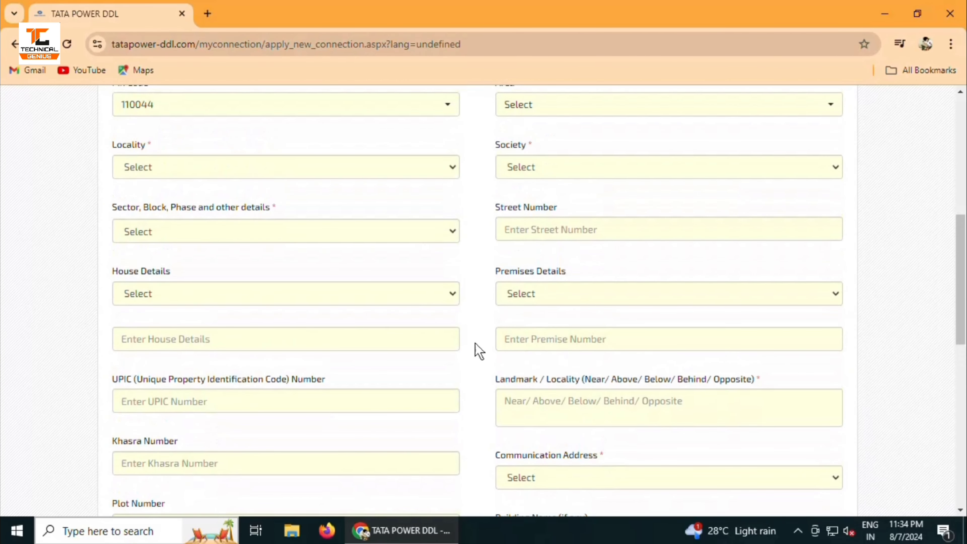
scroll(481, 347, "up", 2)
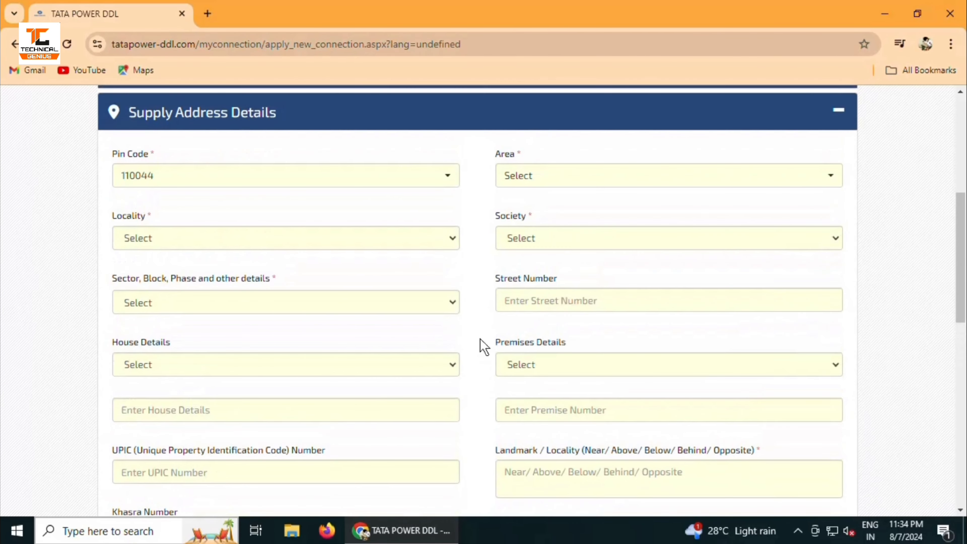
left_click(531, 182)
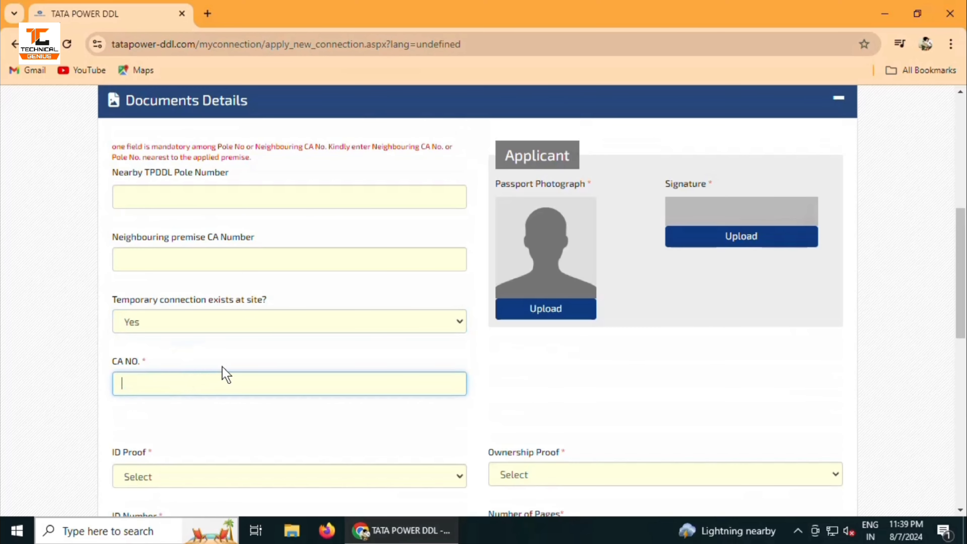
left_click(243, 362)
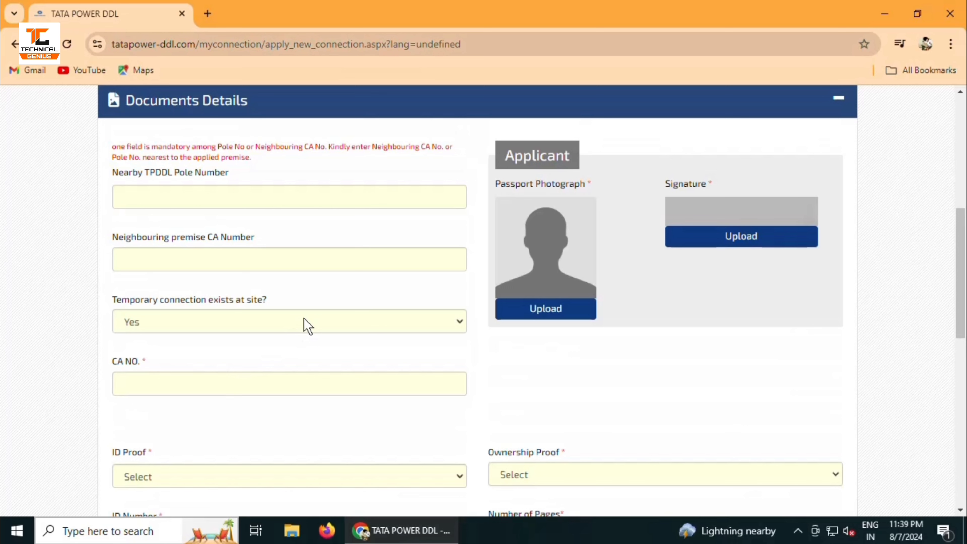
Answer No to temporary connection at site and choose AADHAR Card (Both Side) as ID proof
left_click(308, 326)
left_click(253, 366)
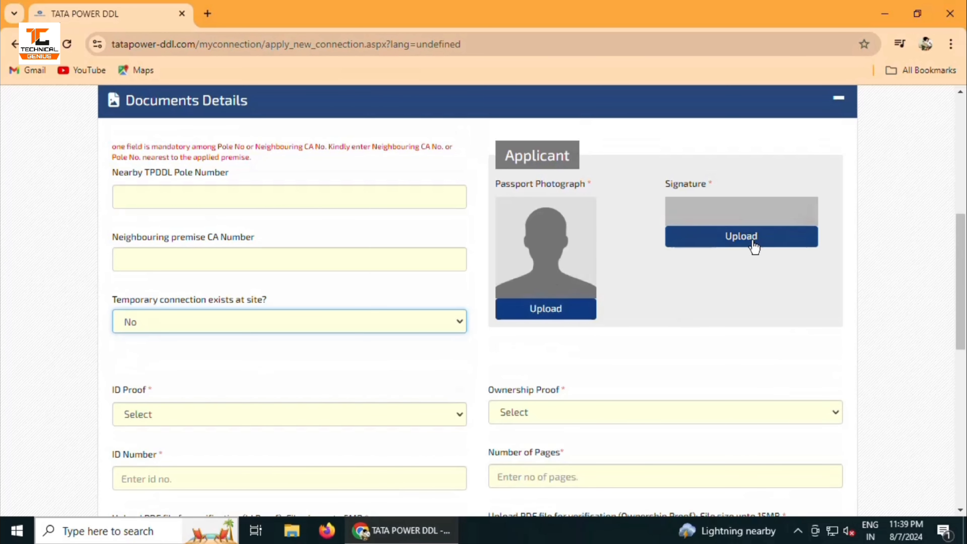
scroll(416, 313, "down", 3)
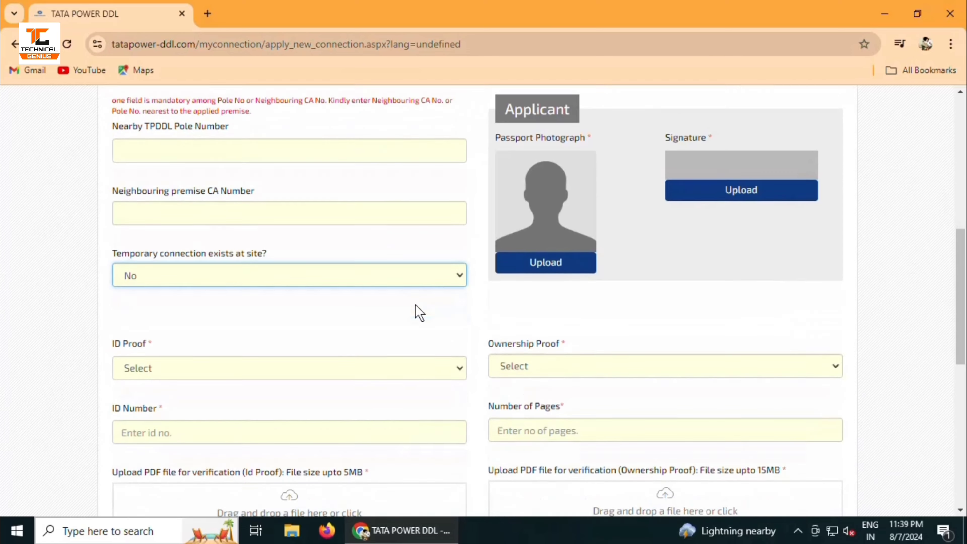
left_click(249, 273)
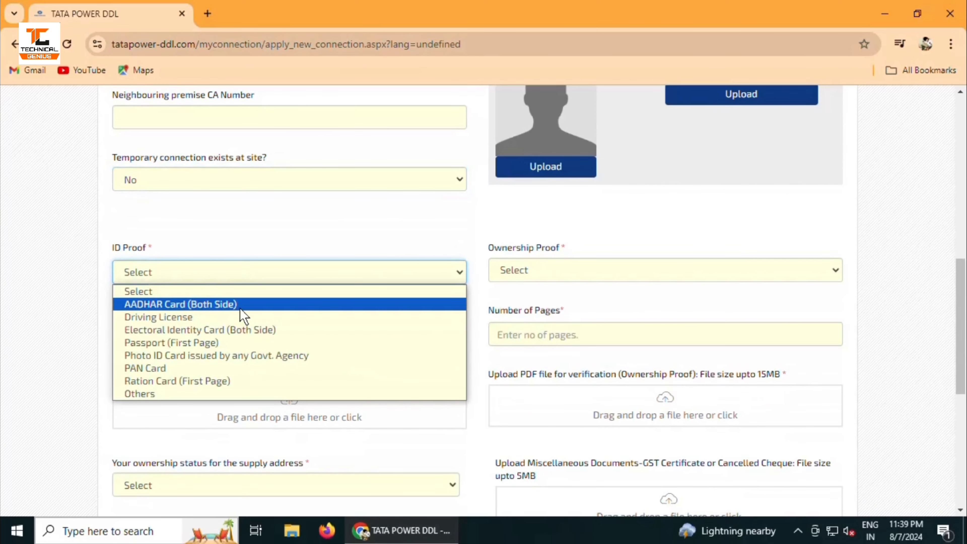
left_click(228, 304)
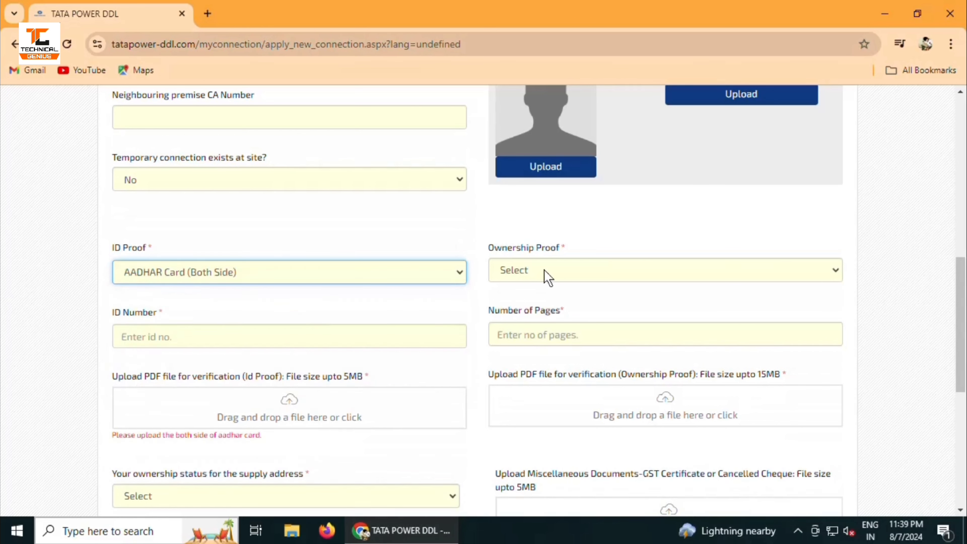
Choose GPA/Sale Deed/Conveyance Deed as ownership proof and enter 30 as the number of pages
left_click(546, 277)
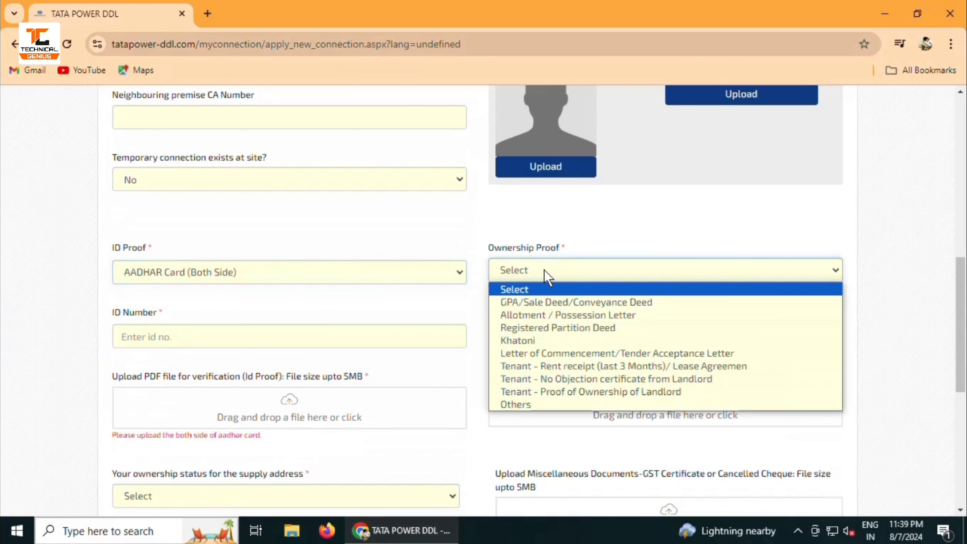
left_click(531, 306)
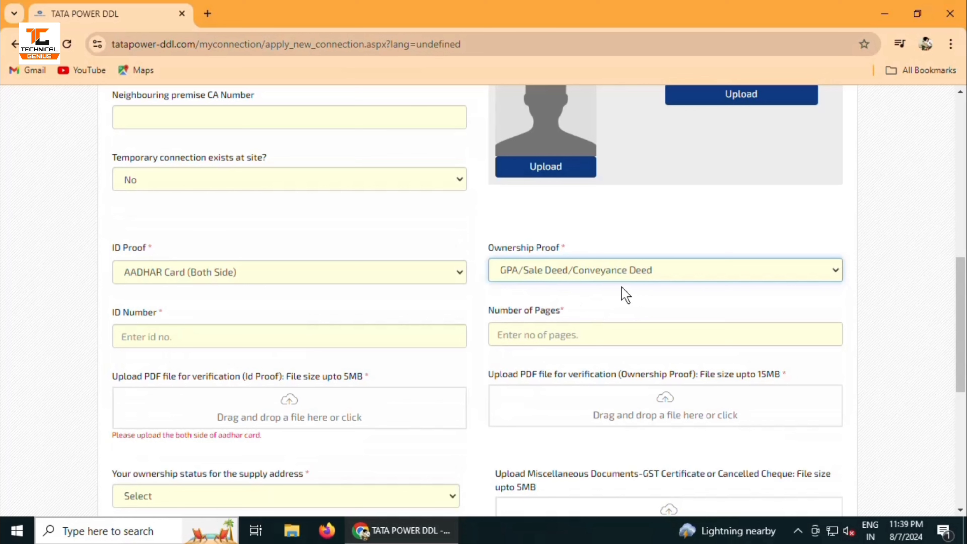
left_click(523, 336)
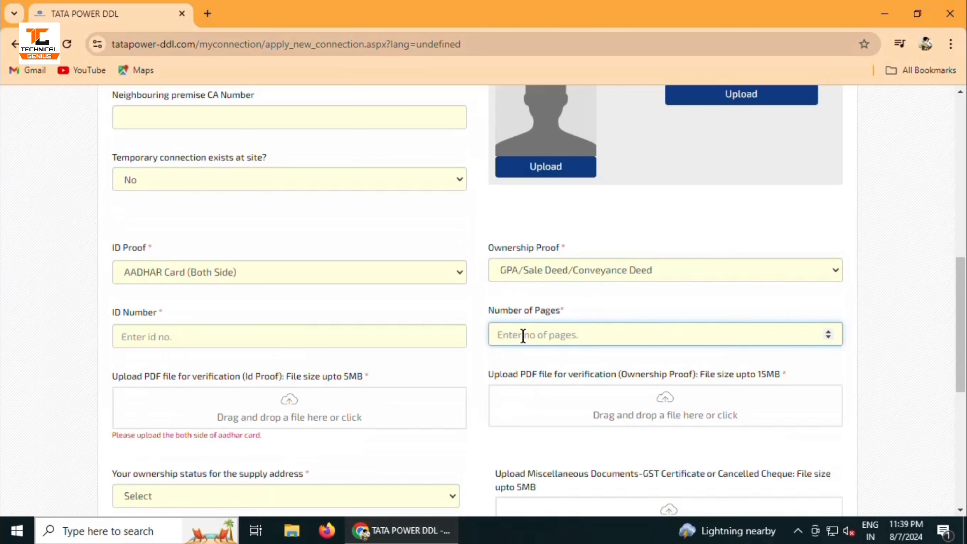
type("30")
left_click(459, 358)
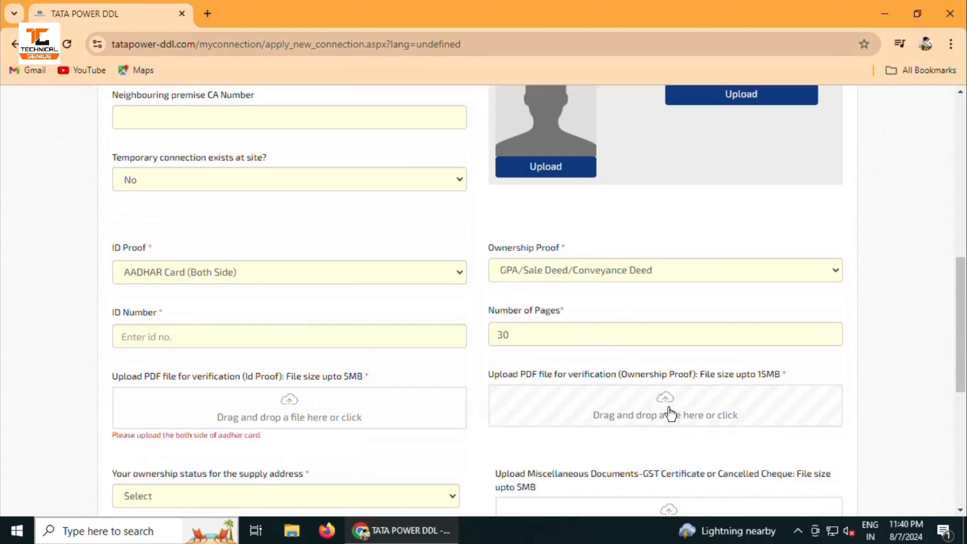
scroll(660, 404, "down", 5)
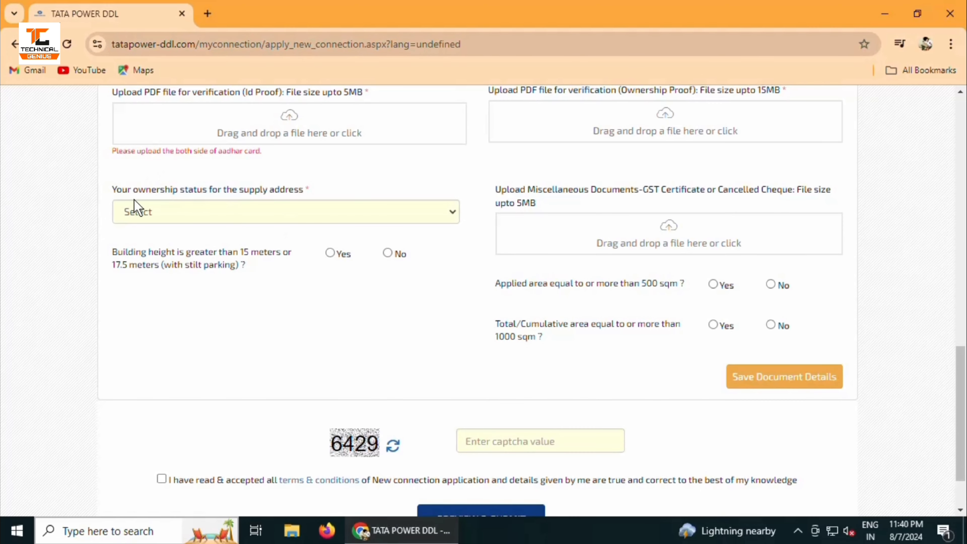